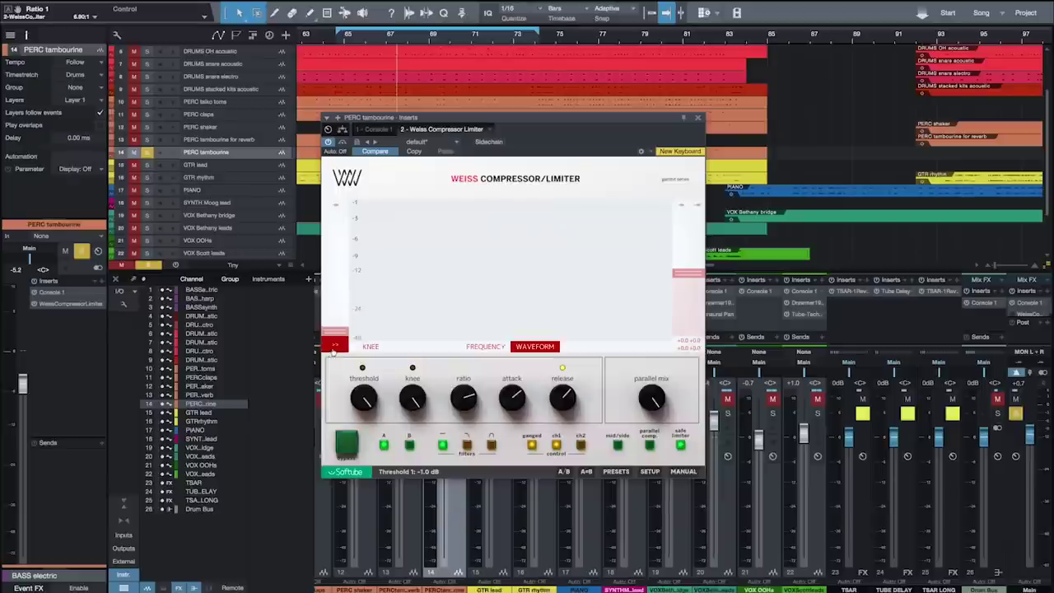
Reveal the expert parameters on the PERC tambourine's Weiss Compressor/Limiter
left_click(332, 352)
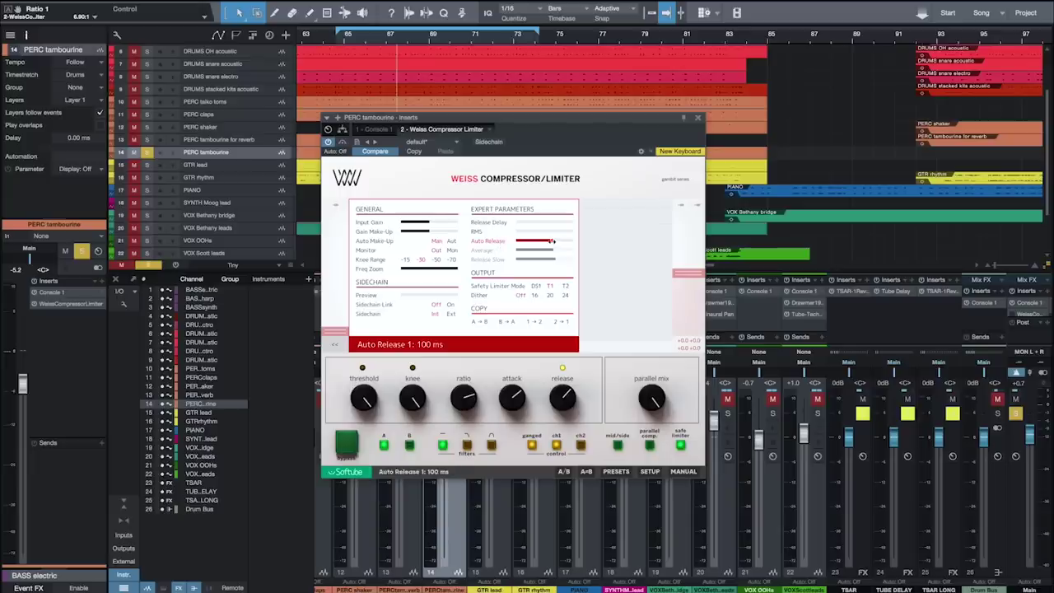
Turn the tambourine compressor's release down to its minimum
left_click_drag(564, 395, 563, 478)
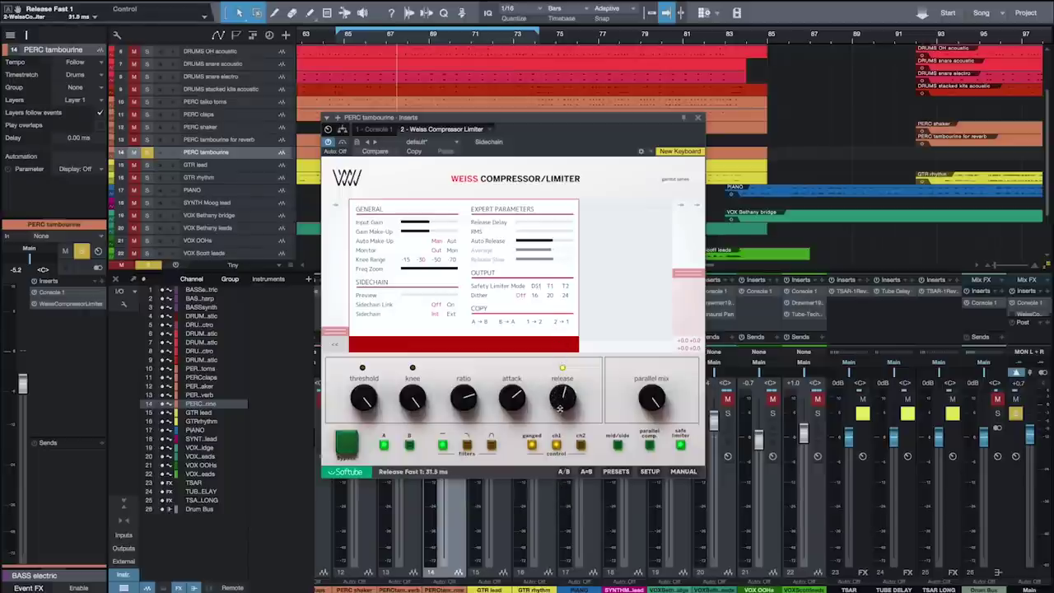
mouse_move(553, 240)
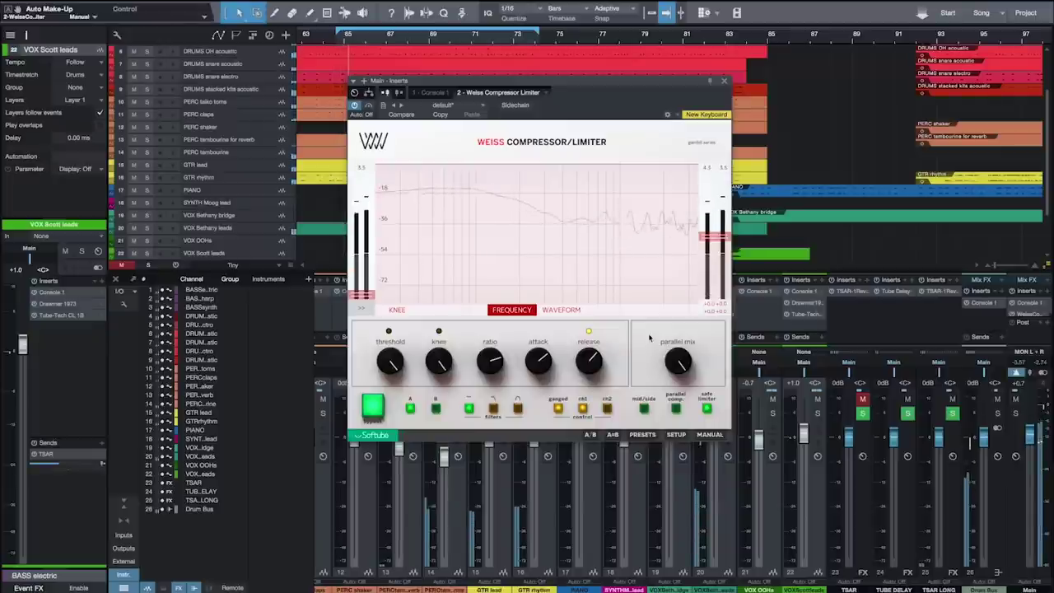
Reposition the Main bus compressor window and check waveform view before returning to frequency spectrum
mouse_move(600, 85)
left_mouse_down()
mouse_move(870, 182)
mouse_move(706, 111)
mouse_move(605, 82)
left_mouse_up()
left_click(568, 307)
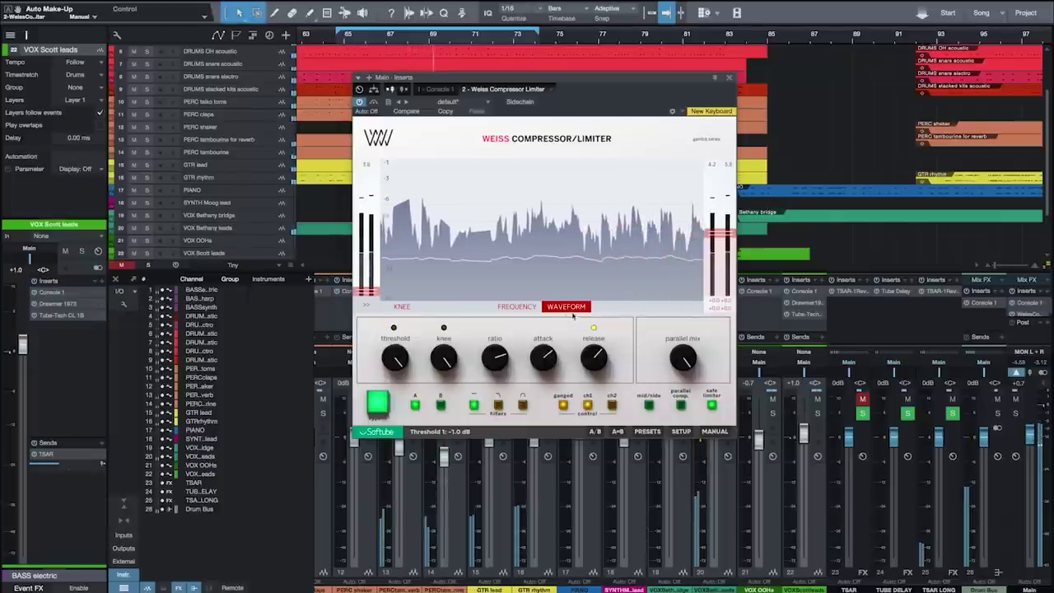
left_click(517, 307)
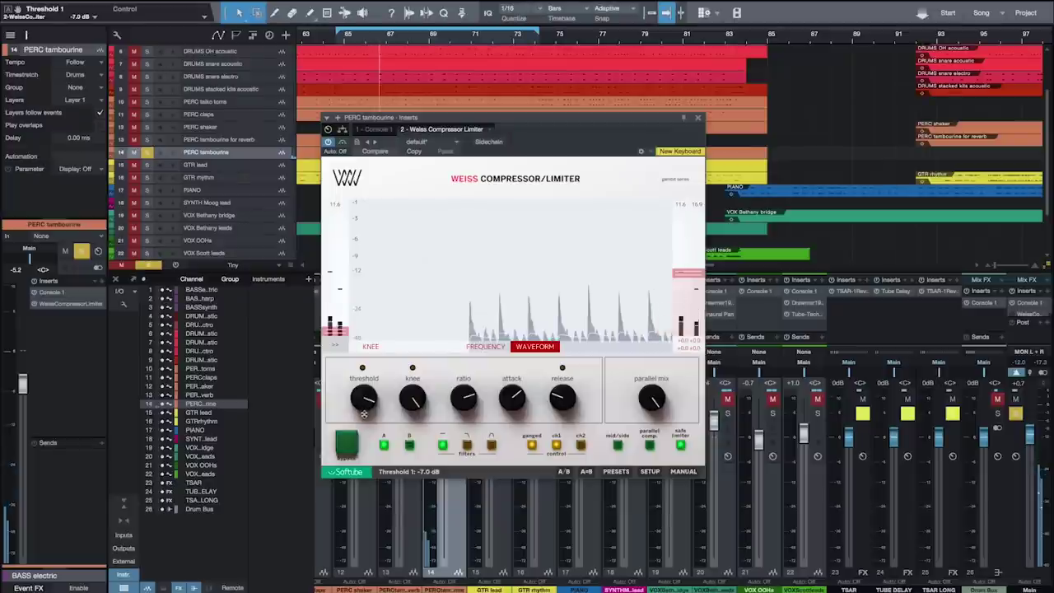
Lower threshold, shorten attack and release, raise ratio, and set parallel mix to 45.5 %
left_click_drag(366, 437, 366, 509)
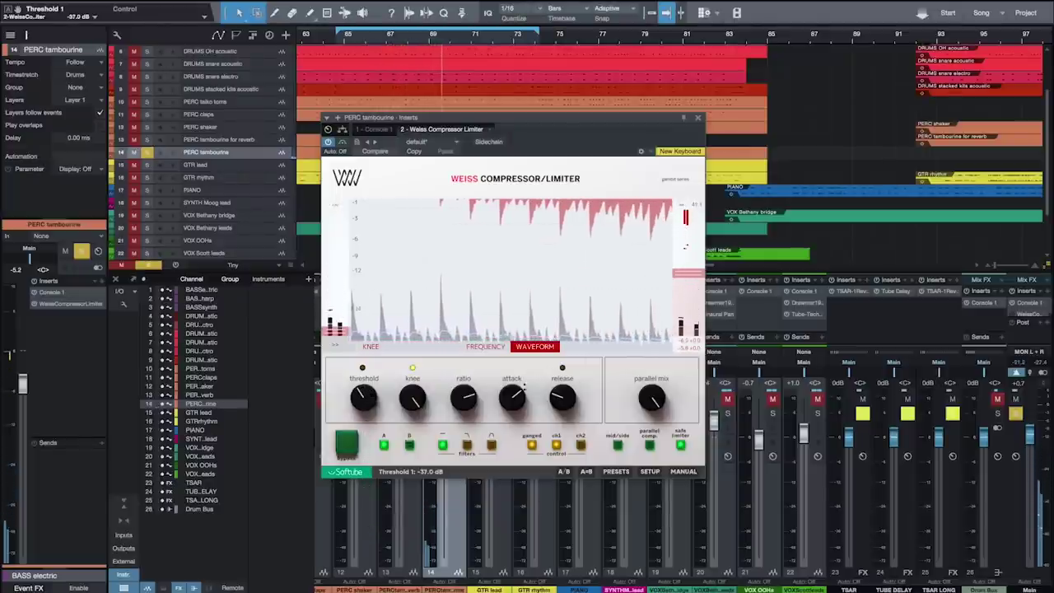
left_click_drag(522, 384, 507, 501)
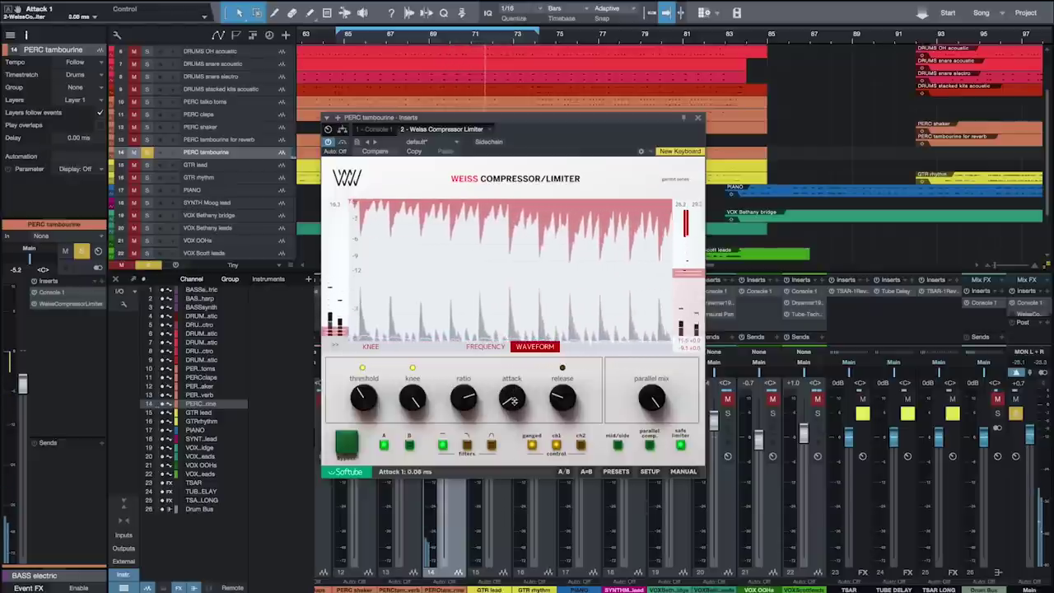
left_click_drag(565, 397, 561, 403)
left_click_drag(470, 401, 466, 394)
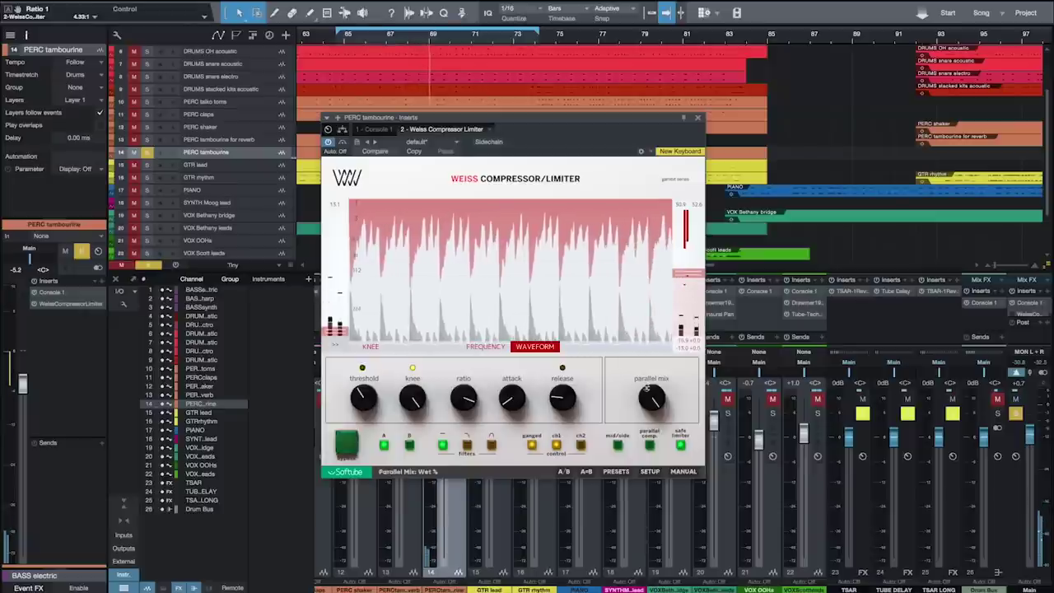
left_click_drag(647, 482, 647, 506)
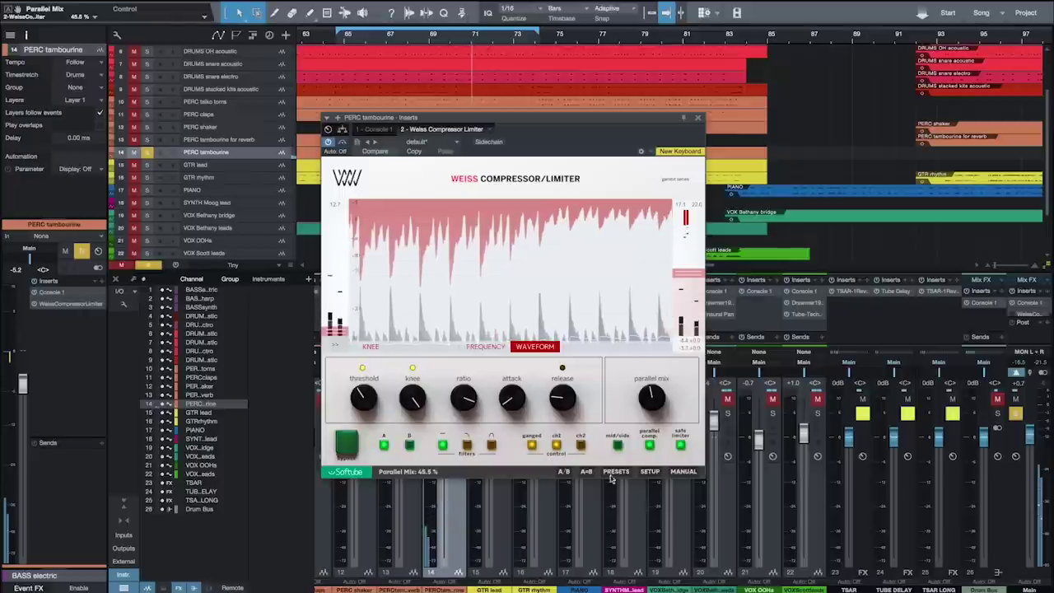
Add 1.6 dB make-up gain in the expert panel and set threshold to -41.0 dB
left_click(335, 344)
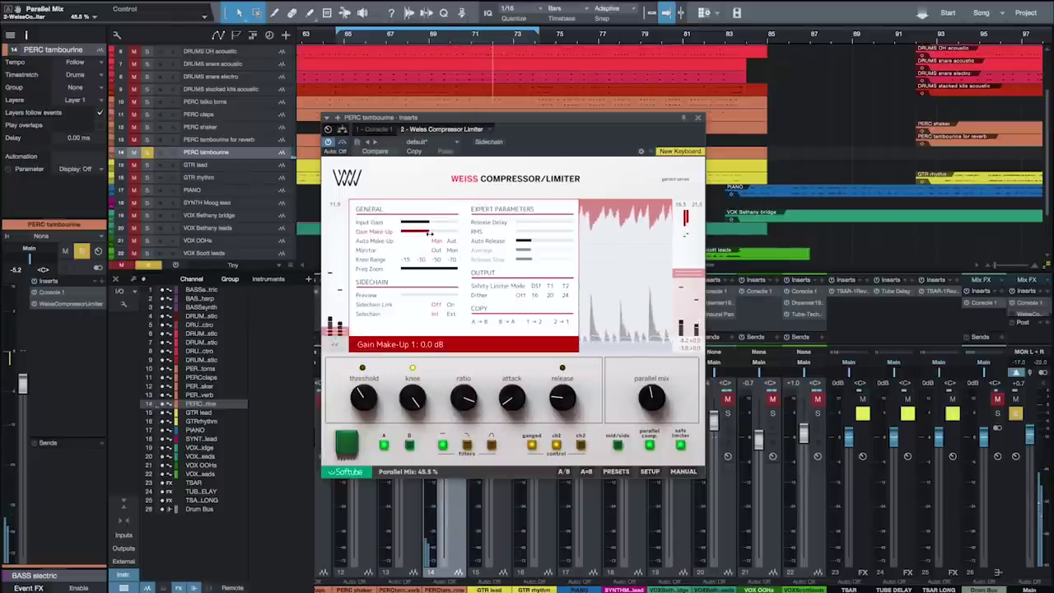
left_click_drag(428, 233, 435, 233)
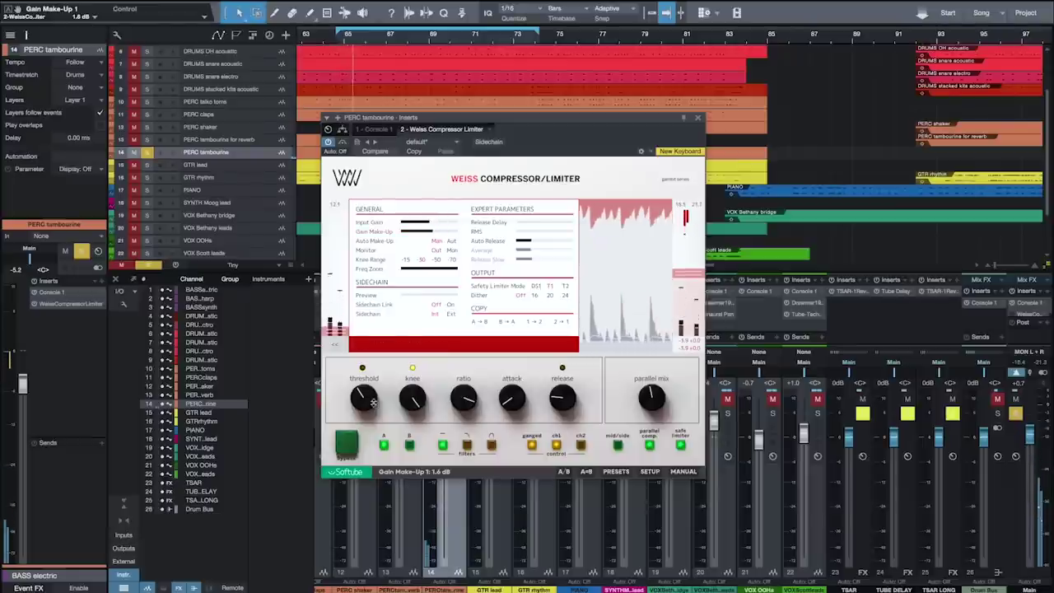
left_click_drag(373, 402, 372, 415)
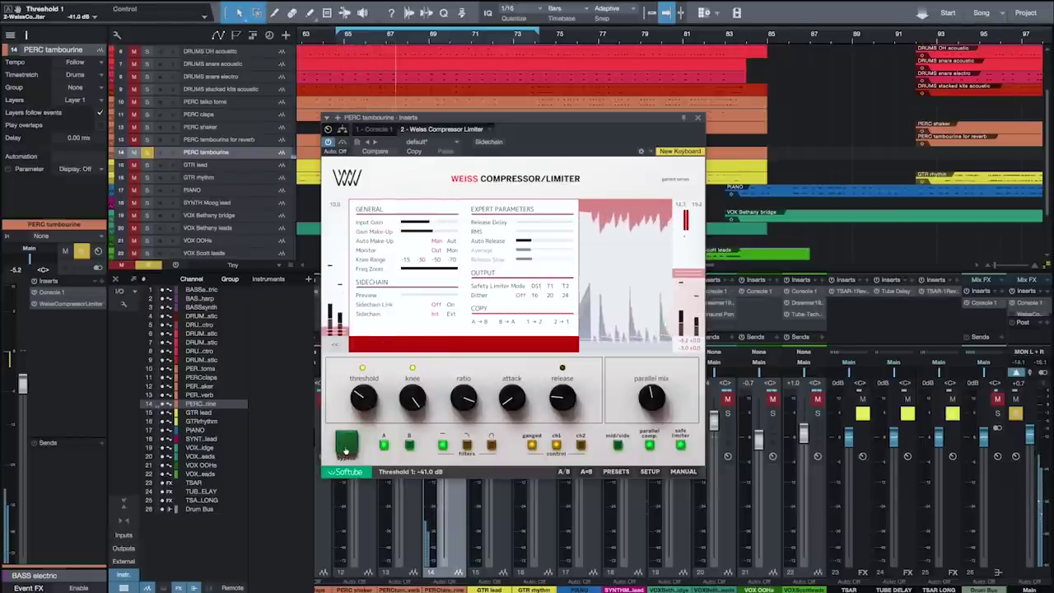
left_click(346, 445)
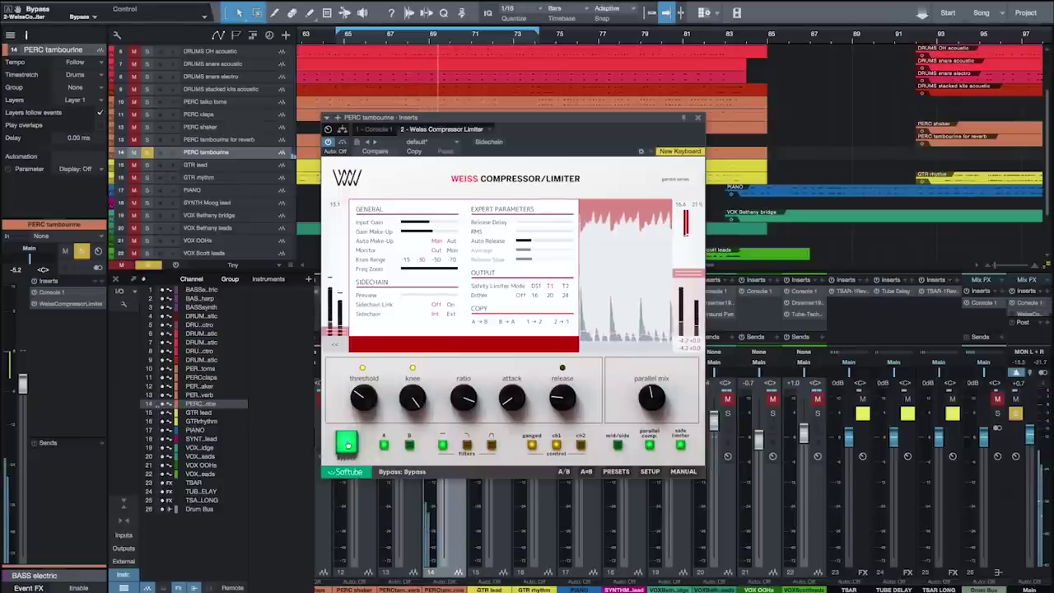
left_click(347, 445)
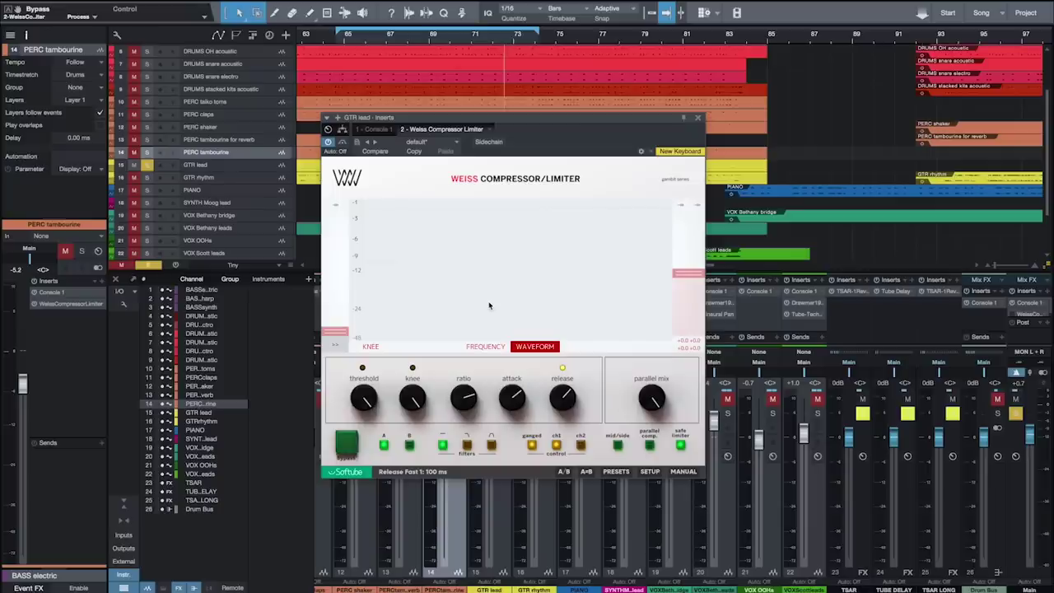
Start playback of the song
key("space")
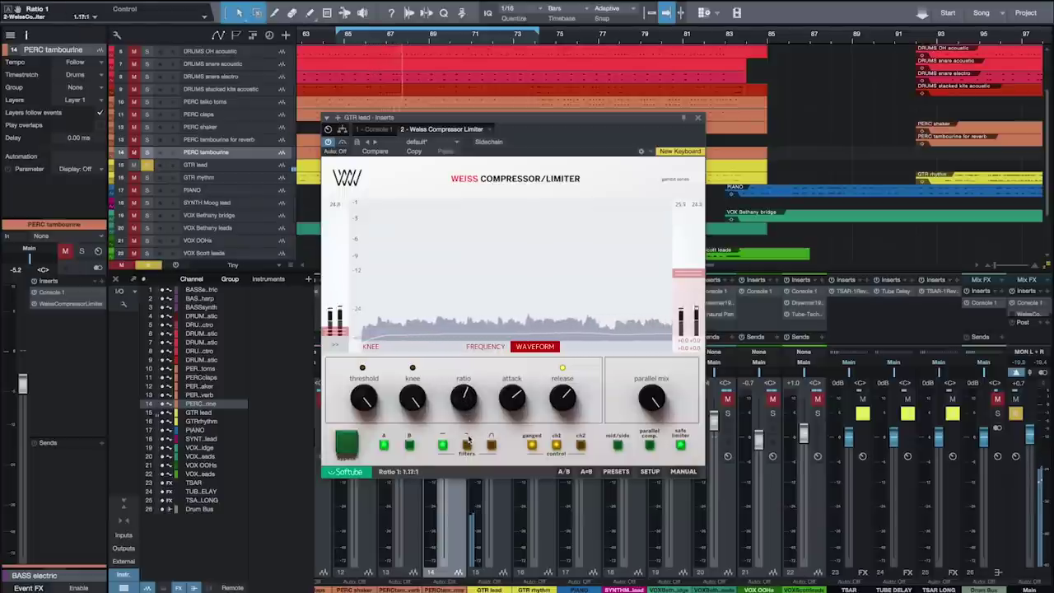
Set the GTR lead compressor to ratio 1:1.60, threshold -31 dB, attack 0.50 ms, release 1.00 ms
left_click_drag(467, 442, 466, 455)
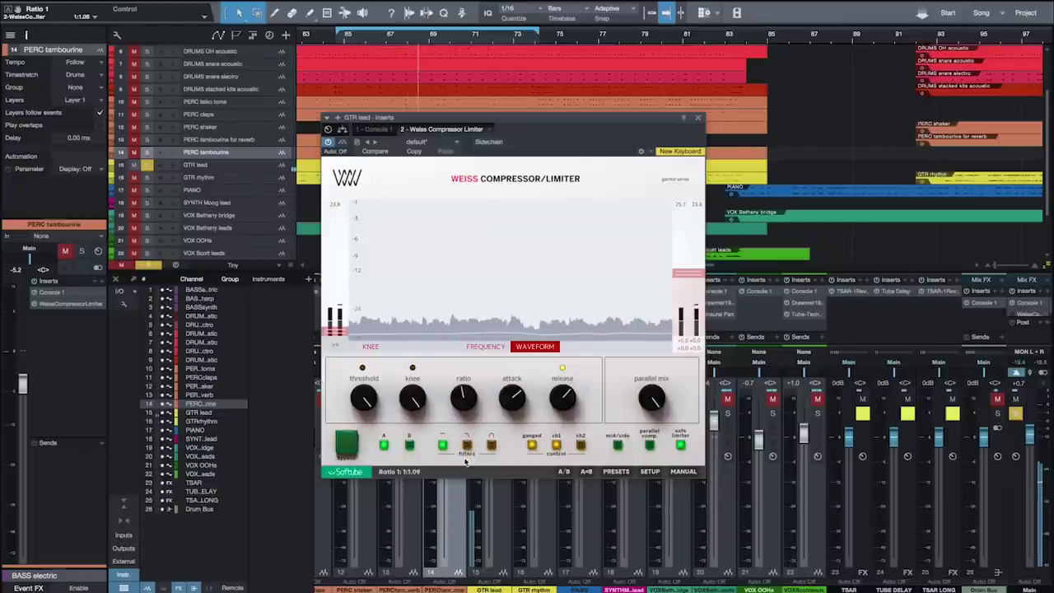
left_click_drag(462, 471, 463, 476)
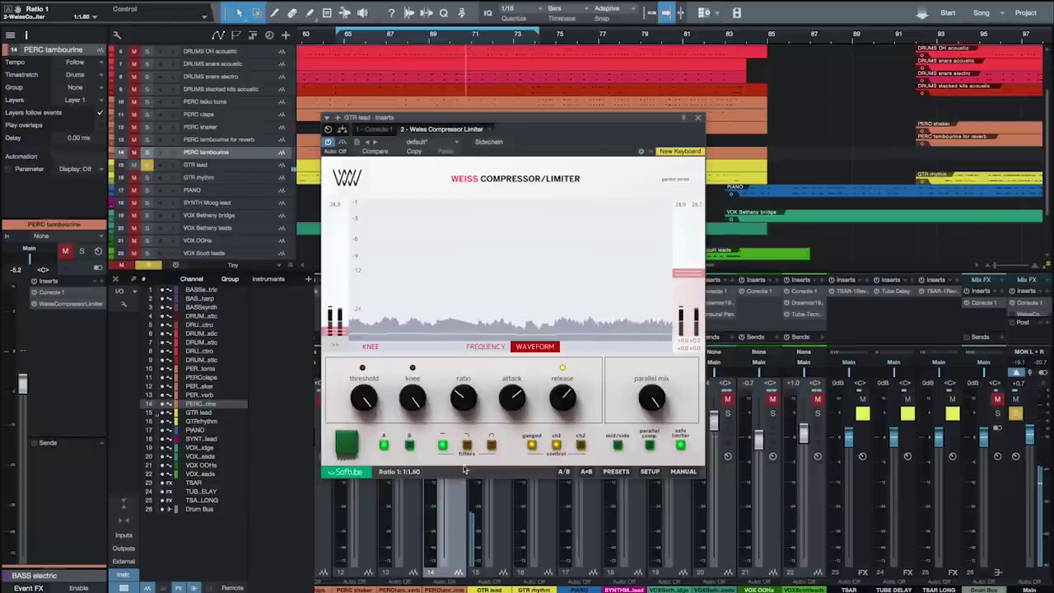
left_click_drag(363, 400, 359, 490)
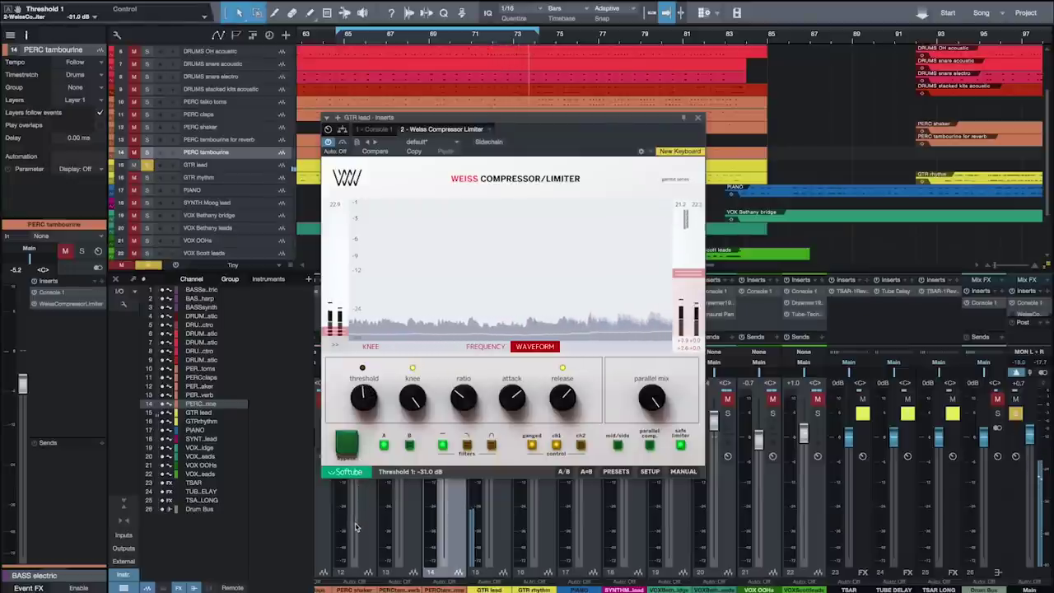
left_click_drag(510, 399, 500, 479)
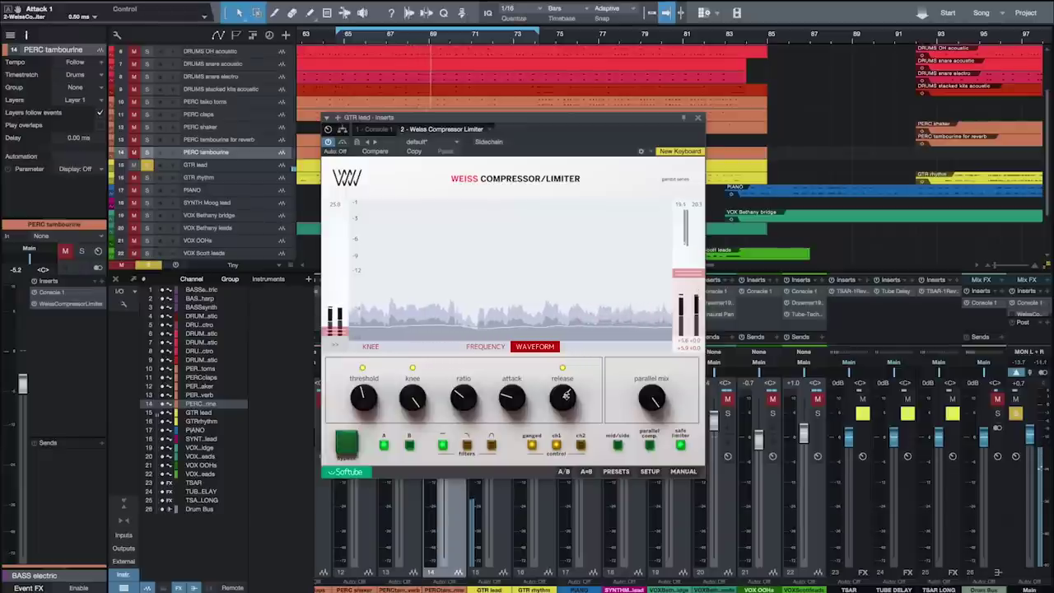
left_click_drag(565, 396, 552, 527)
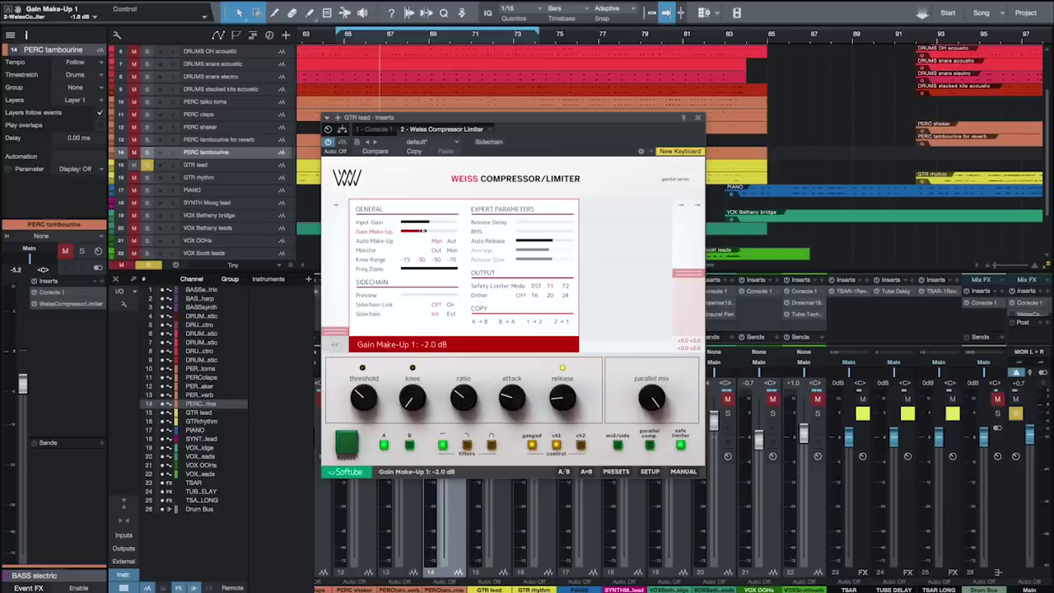
Compare bypassed and processed guitar during playback, lowering make-up gain to -3.2 dB
left_click(344, 445)
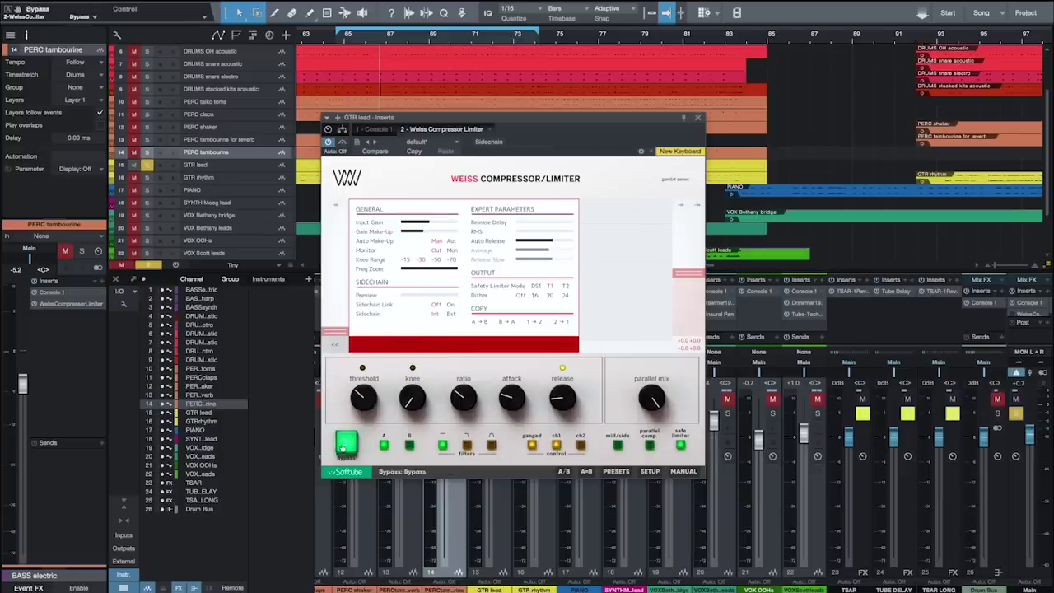
key("space")
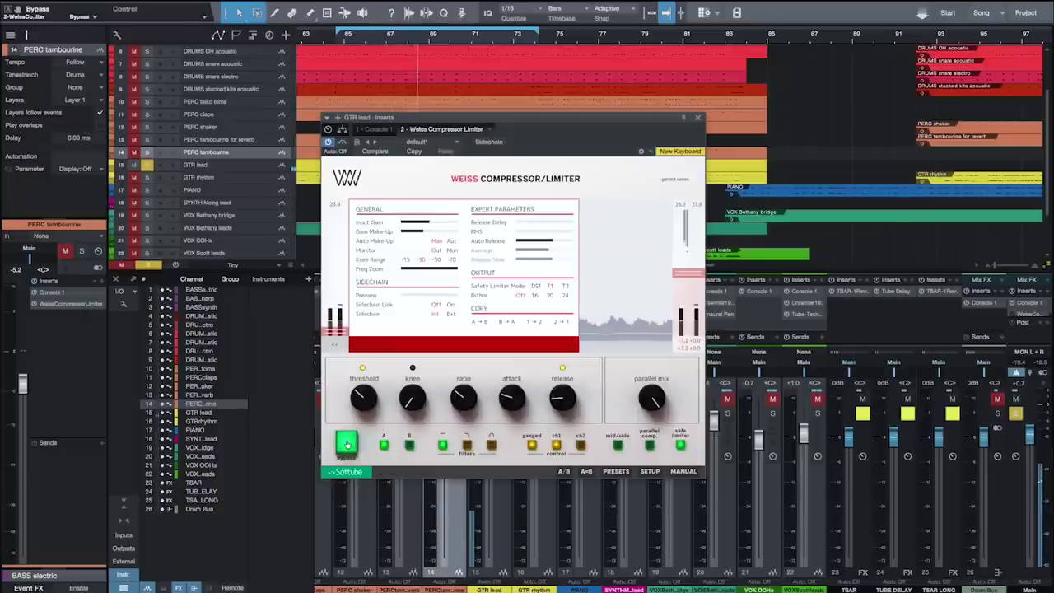
left_click(347, 445)
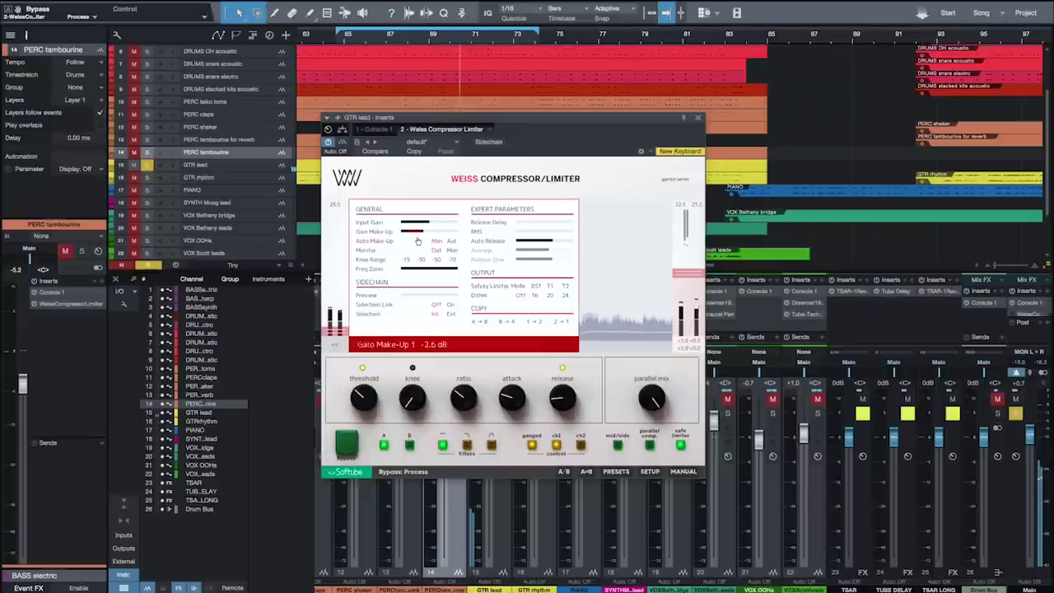
left_click_drag(420, 231, 418, 232)
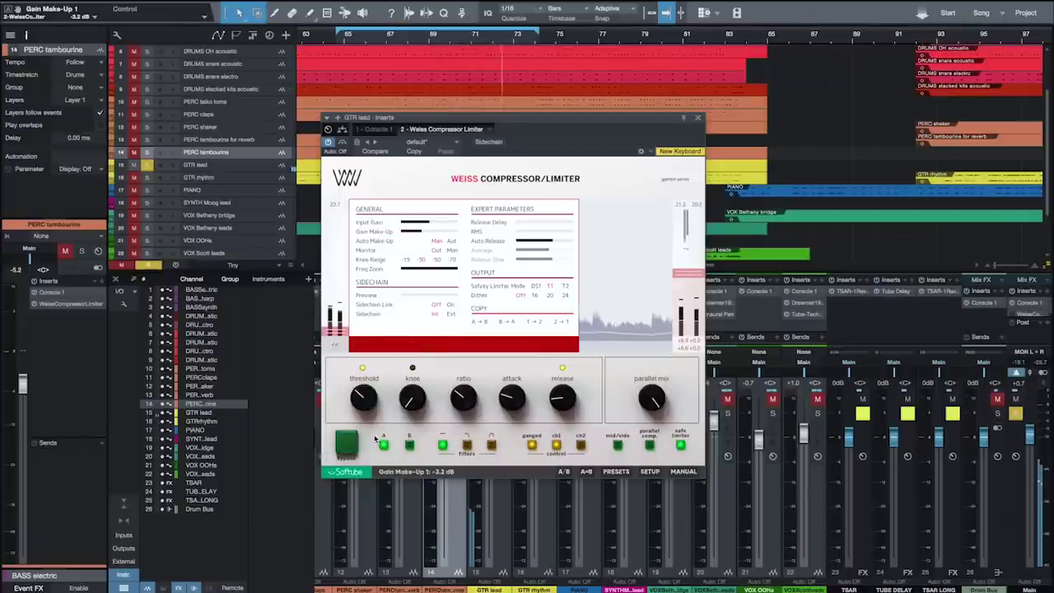
left_click(346, 443)
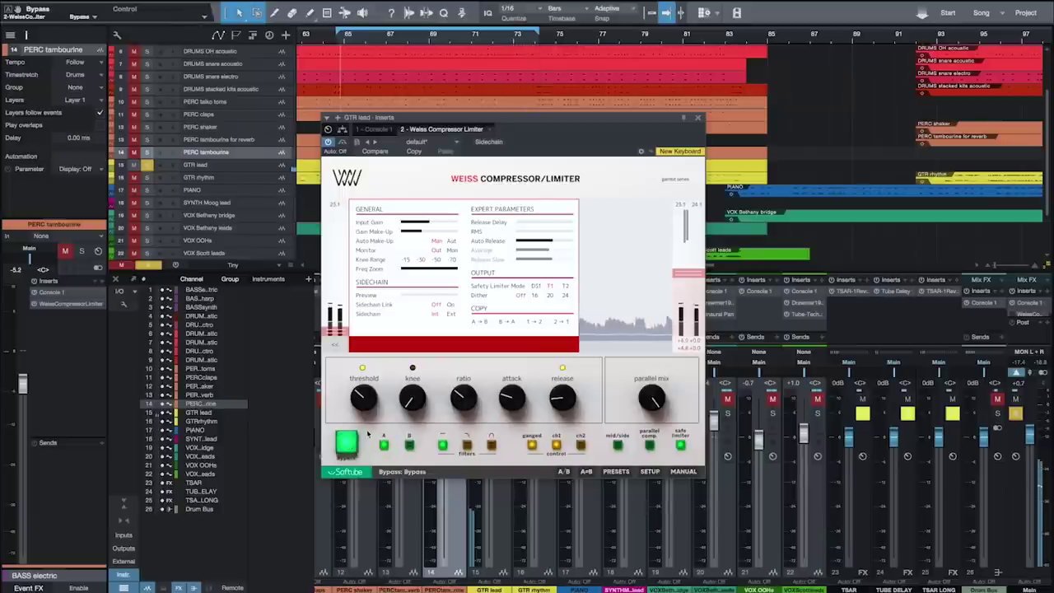
left_click(346, 445)
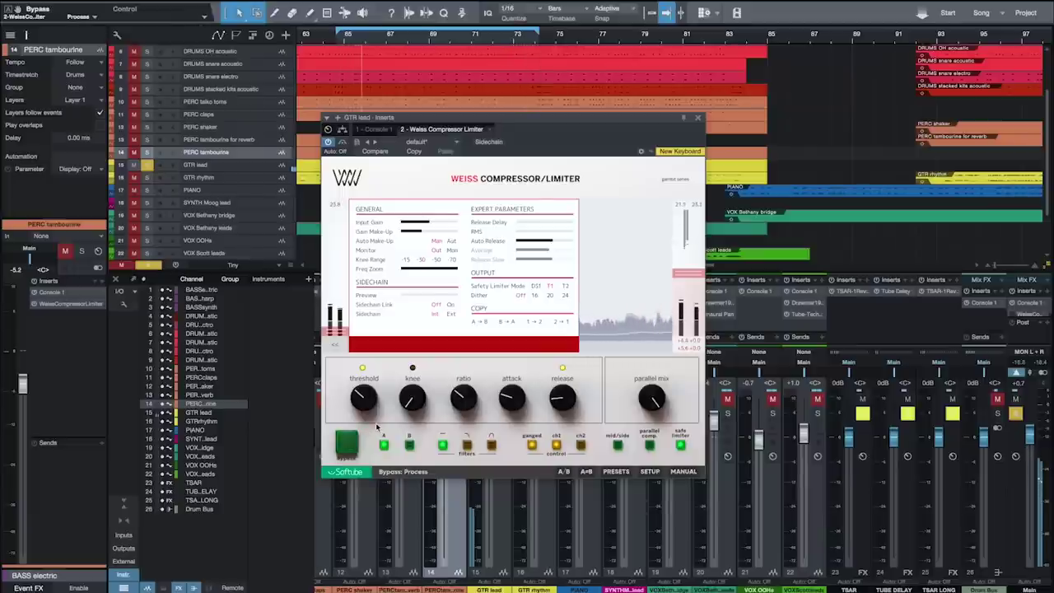
Move the compressor window left, unsolo the guitar lead, and A/B the bypass twice
left_click_drag(535, 117, 272, 139)
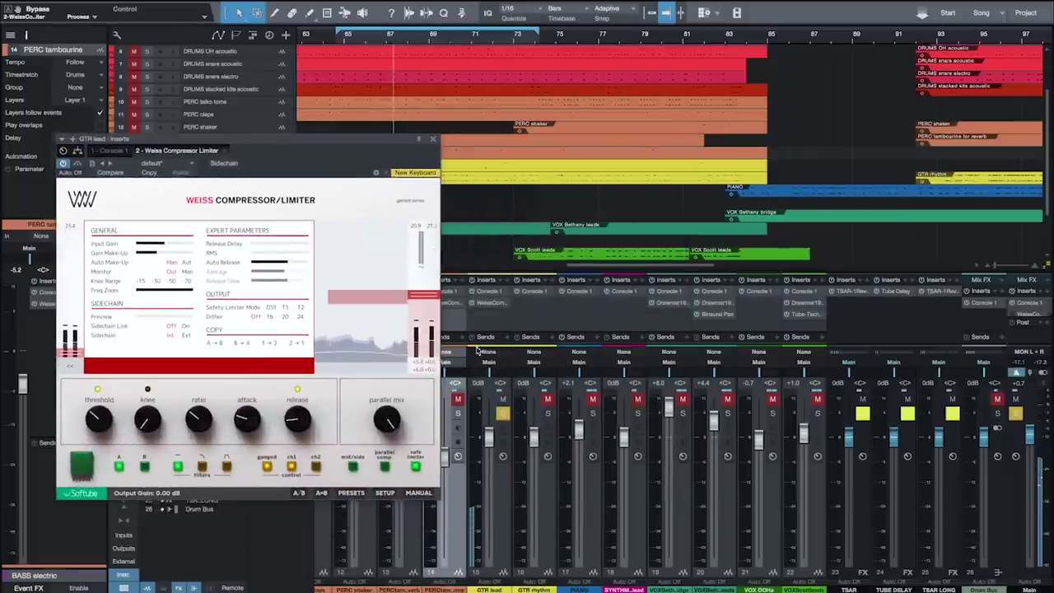
left_click(502, 412)
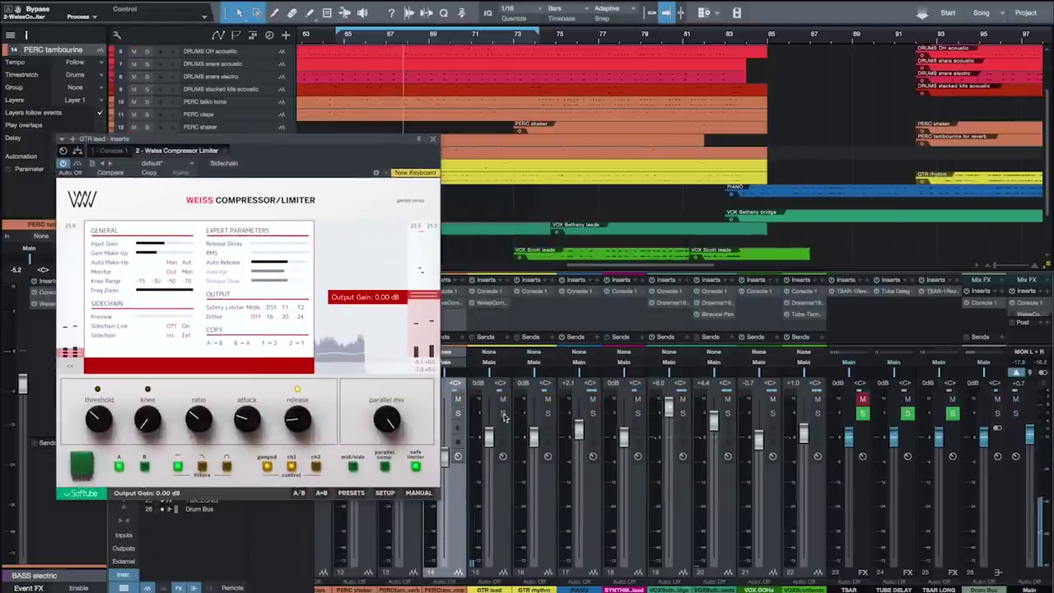
left_click(81, 468)
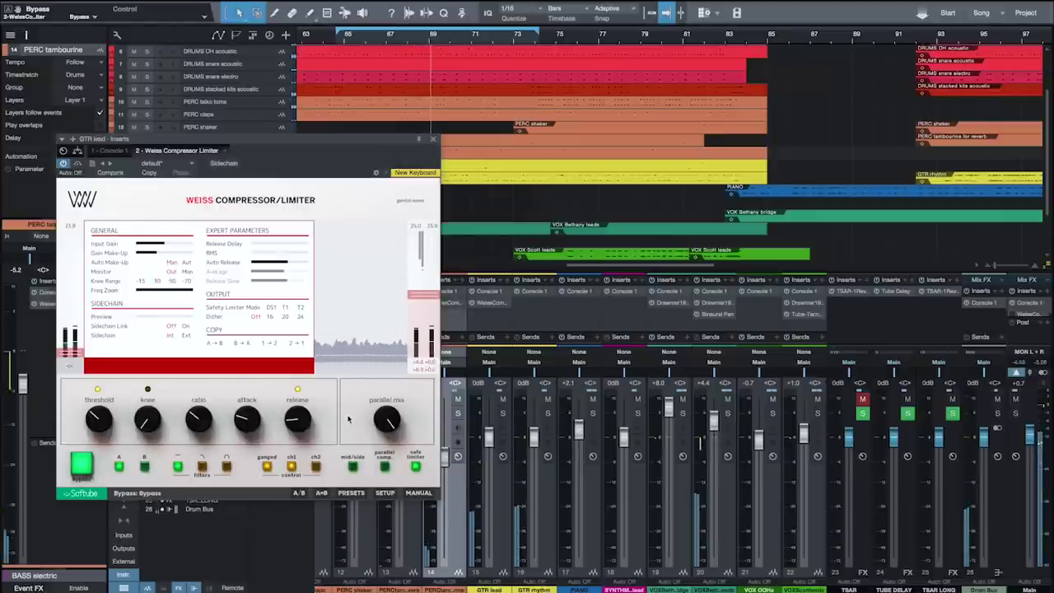
left_click(82, 466)
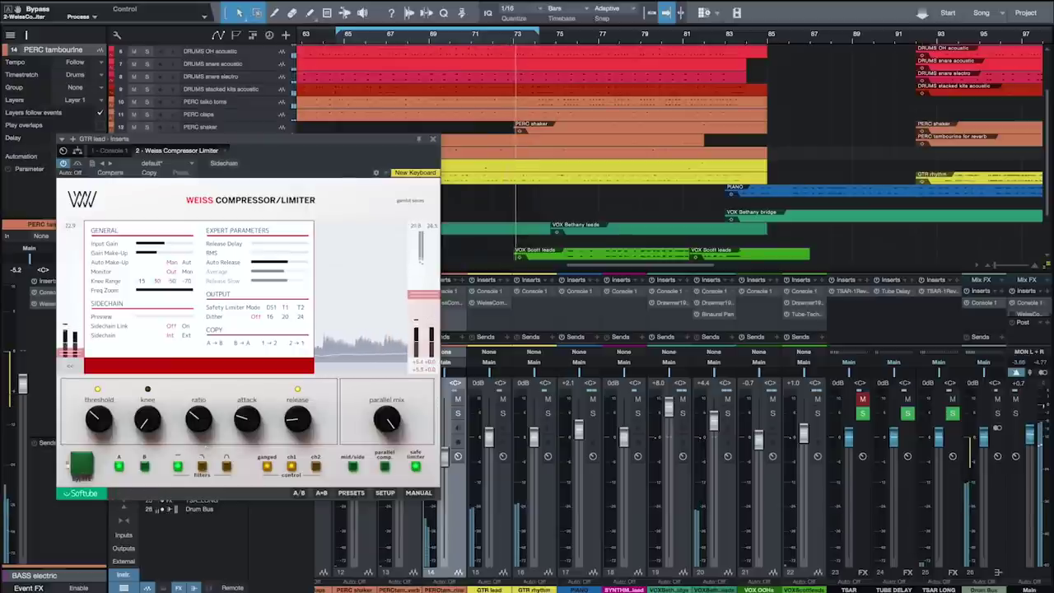
left_click(83, 466)
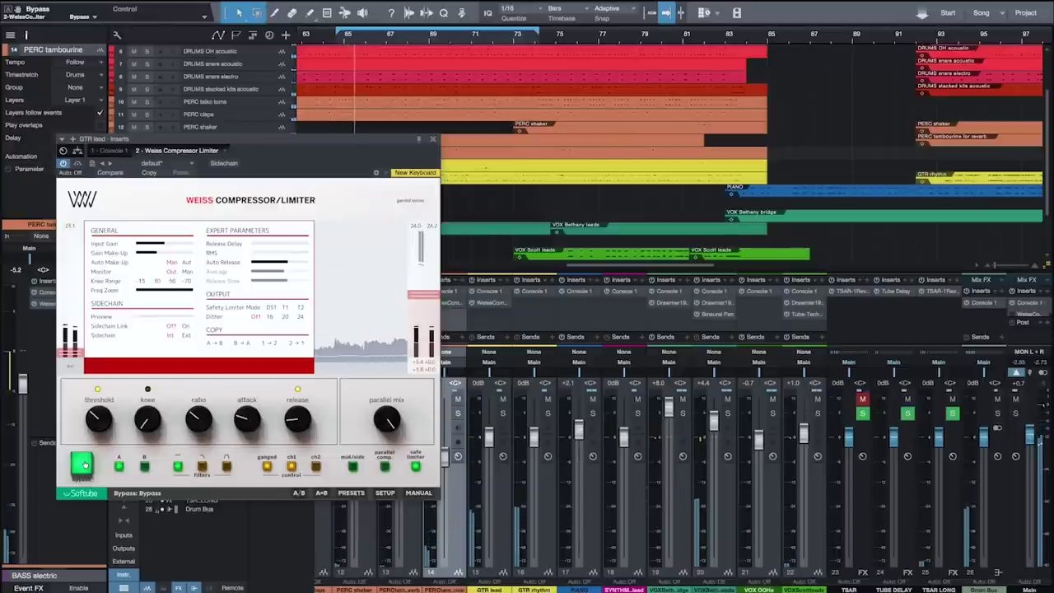
left_click(83, 466)
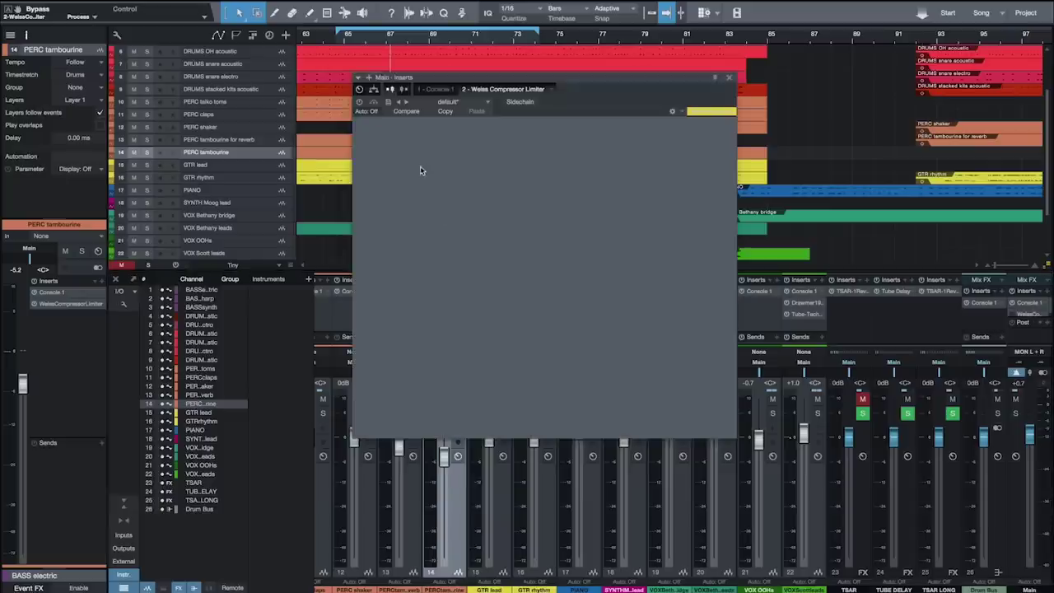
Set the Main bus compressor to threshold -13.0 dB, attack 0.16 ms, release 0.25 ms
left_click_drag(614, 84, 596, 100)
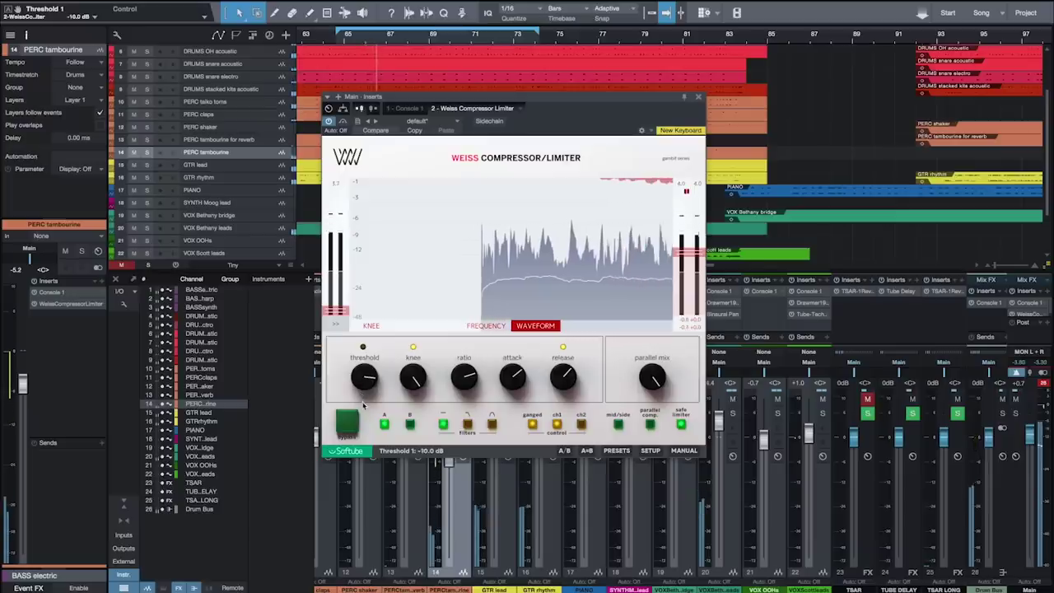
left_click_drag(362, 407, 363, 418)
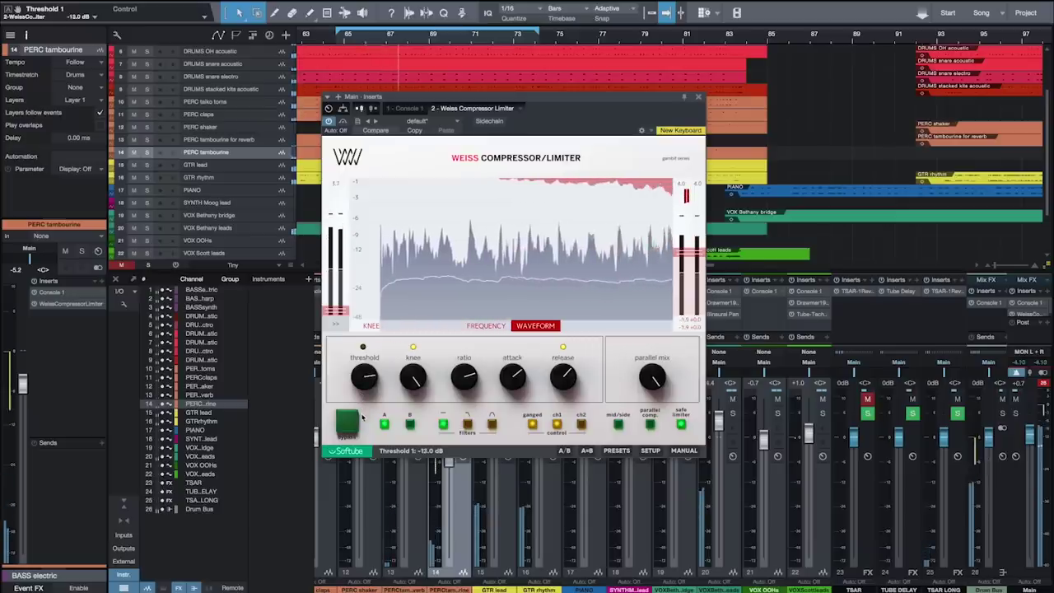
left_click_drag(512, 377, 511, 494)
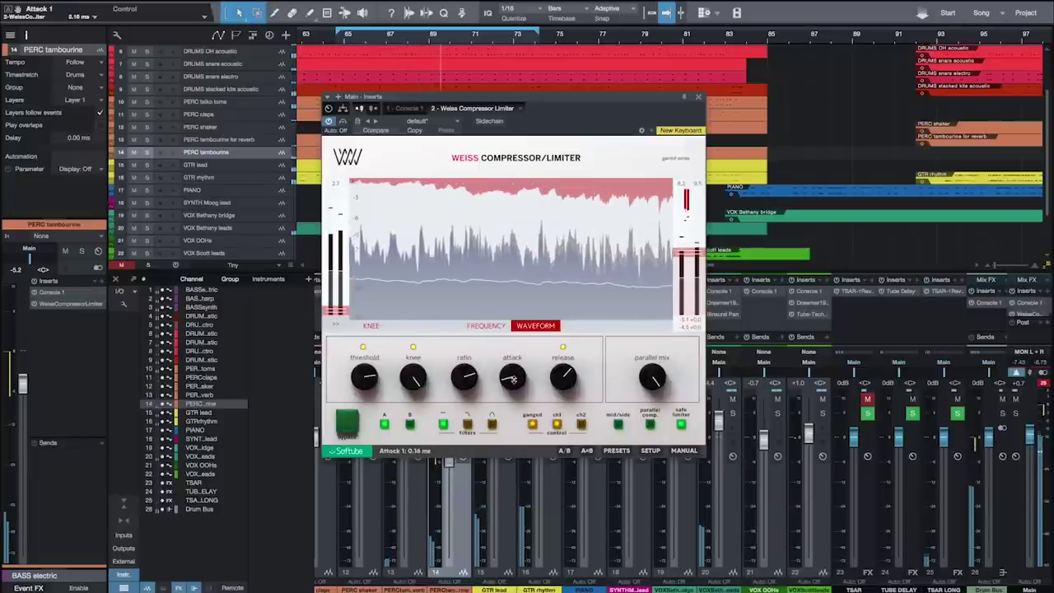
left_click_drag(567, 379, 564, 431)
left_click_drag(564, 380, 564, 405)
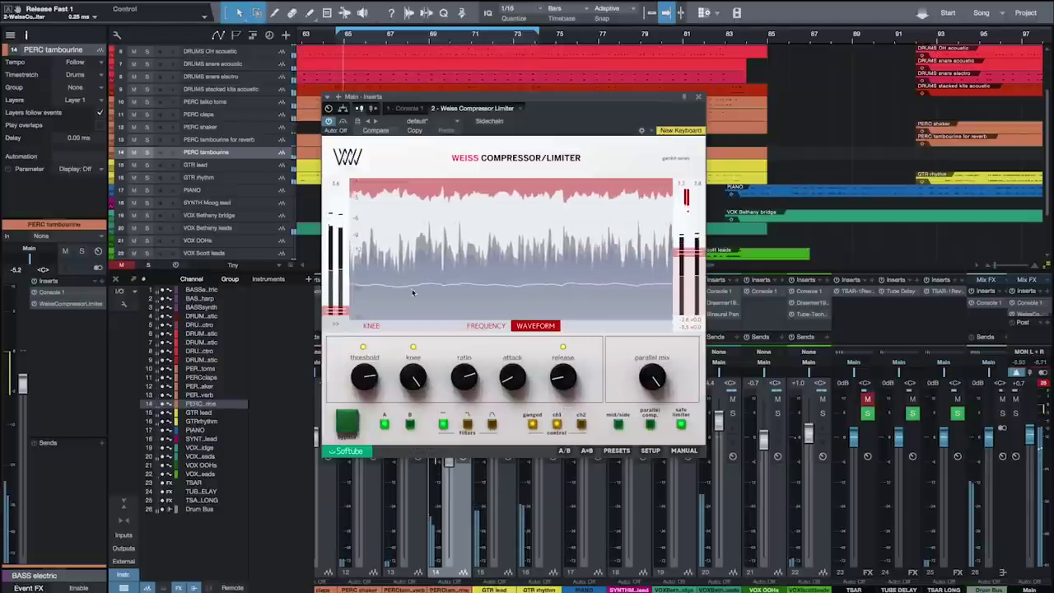
Expand the Main bus compressor settings, raise make-up gain to 1.8 dB, and A/B bypass twice
left_click(334, 323)
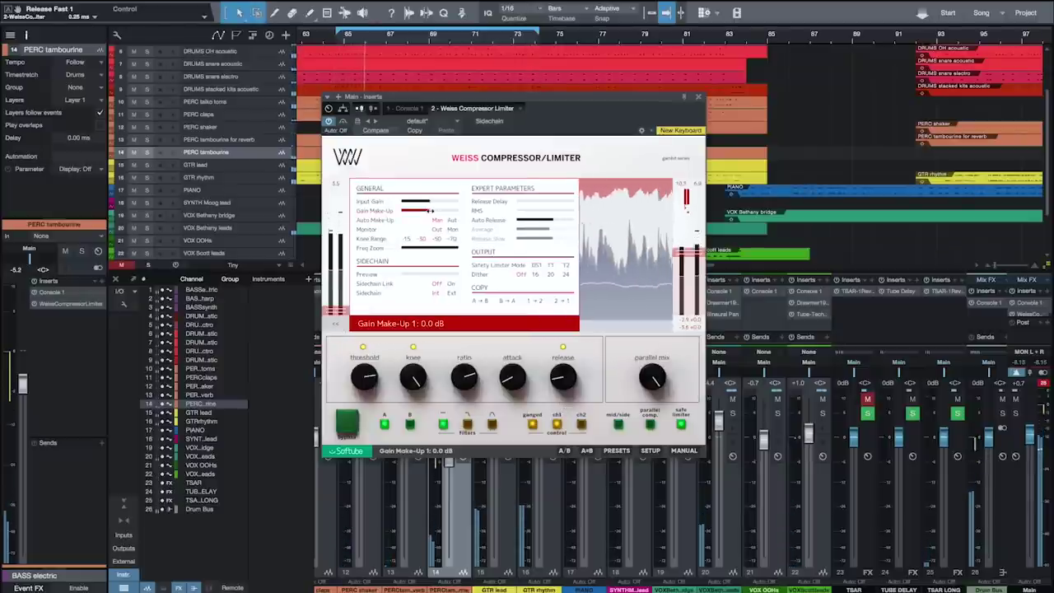
left_click_drag(429, 211, 433, 211)
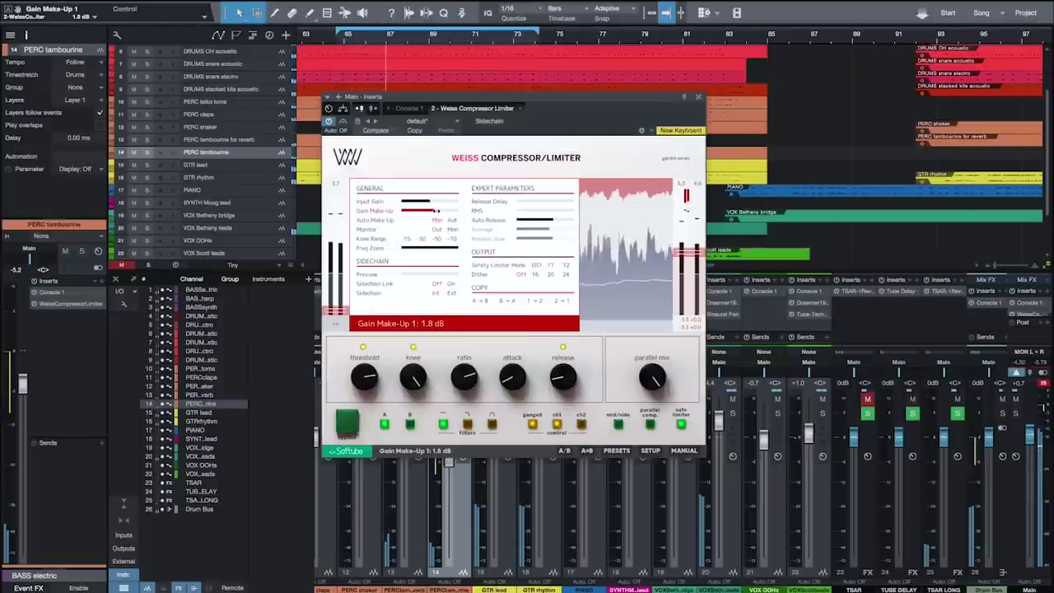
left_click(349, 423)
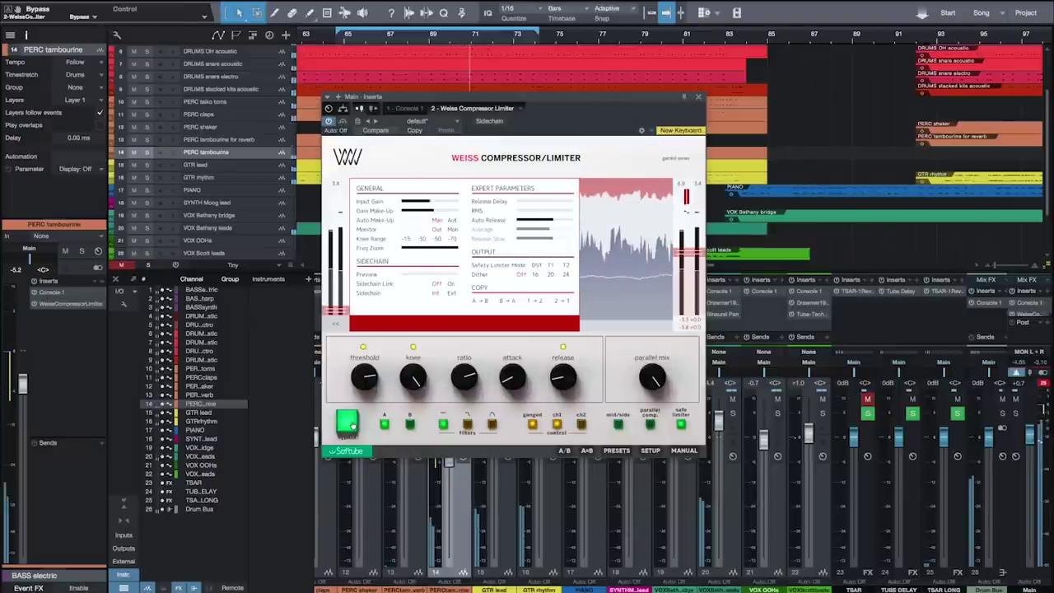
left_click(350, 424)
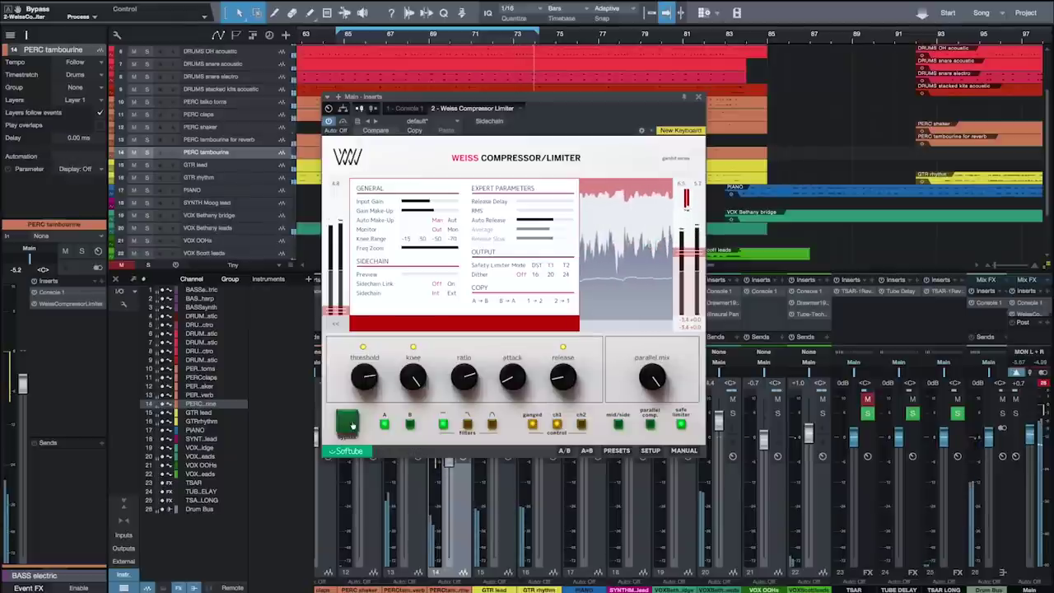
left_click(350, 424)
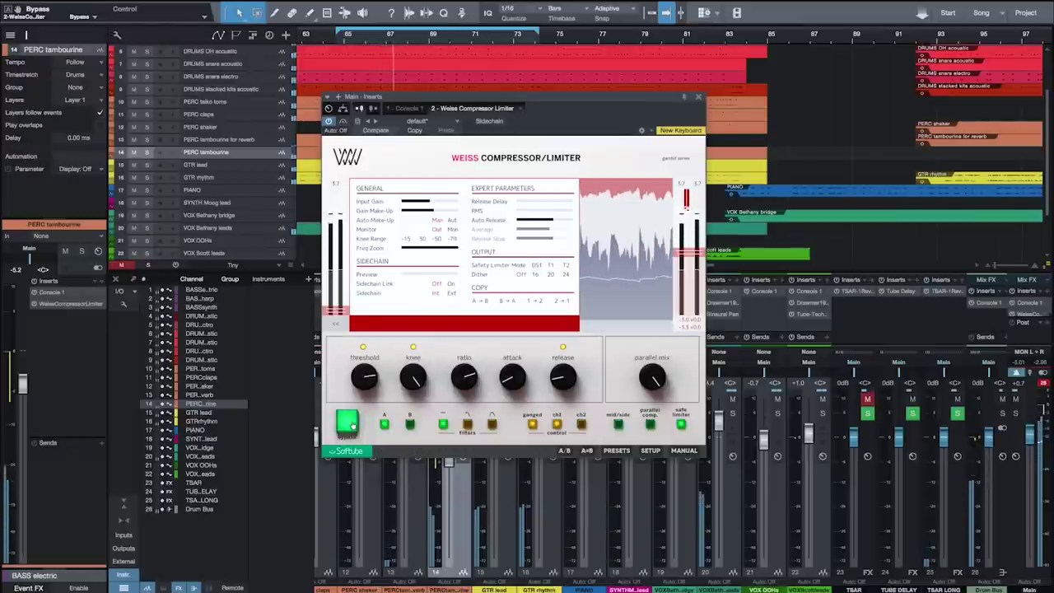
left_click(349, 424)
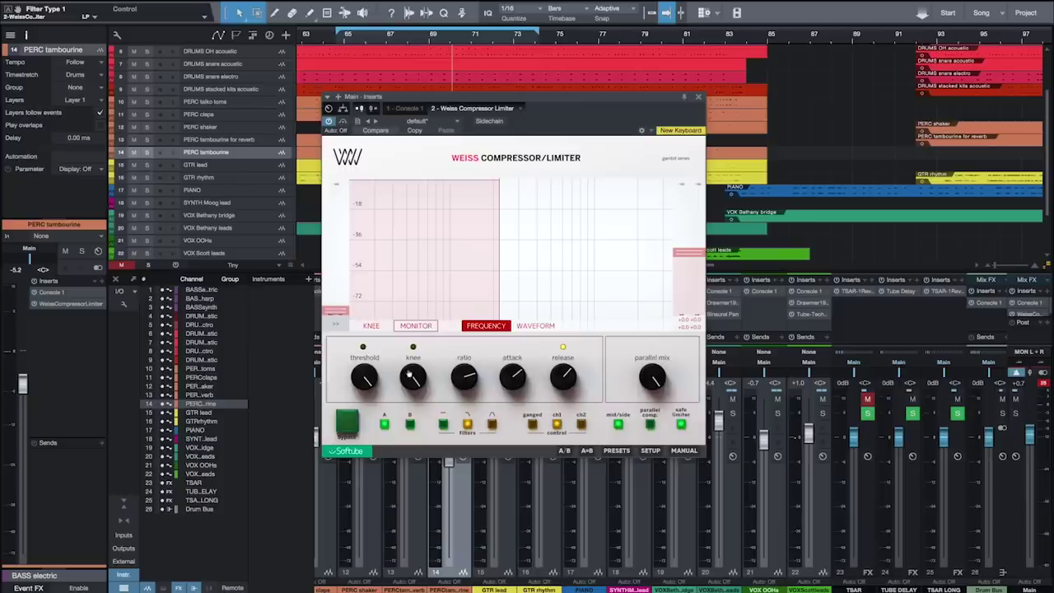
Switch on MONITOR so only the low-pass filtered sidechain signal is heard
left_click(416, 326)
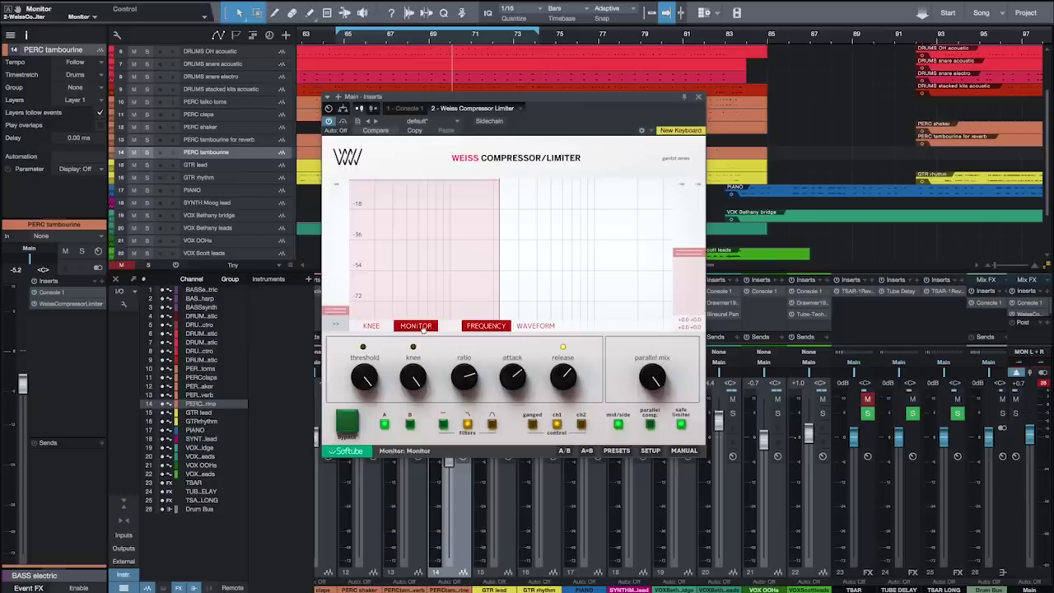
Start playback and lower the sidechain filter frequency to 147 Hz
key("space")
mouse_move(418, 314)
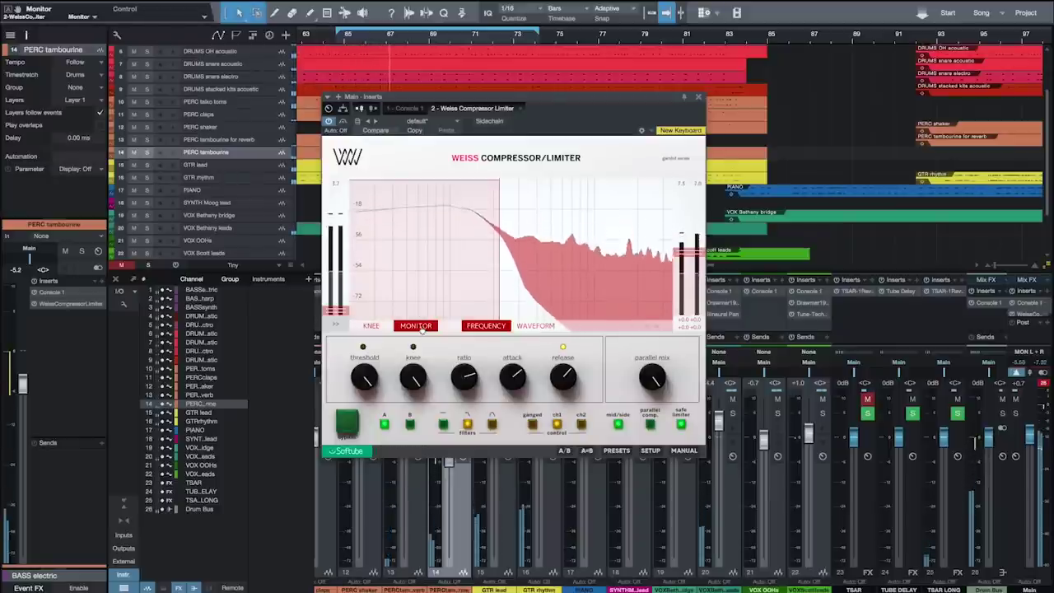
mouse_move(493, 191)
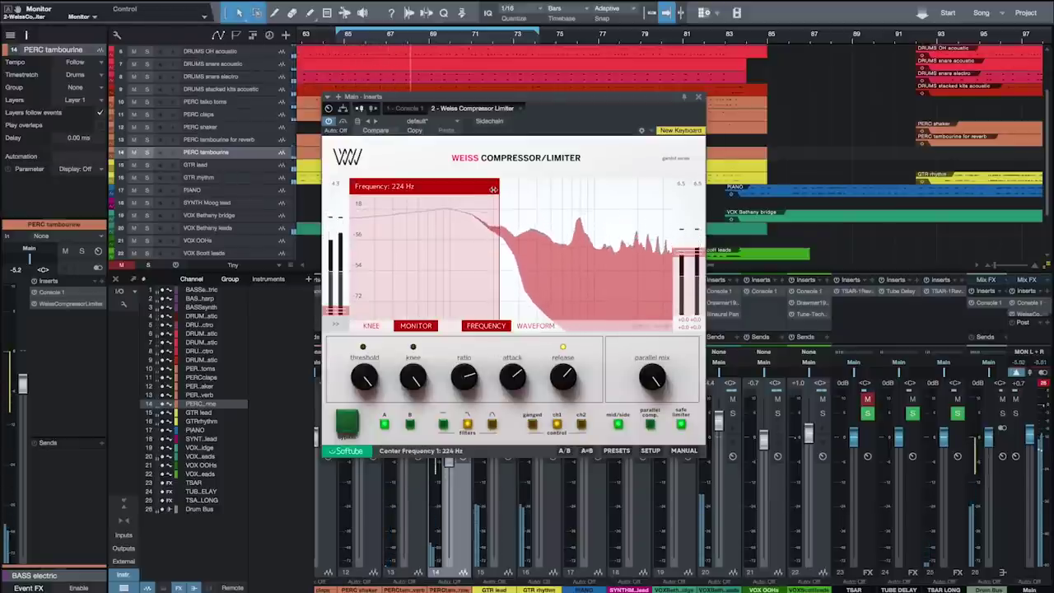
left_click_drag(493, 190, 458, 189)
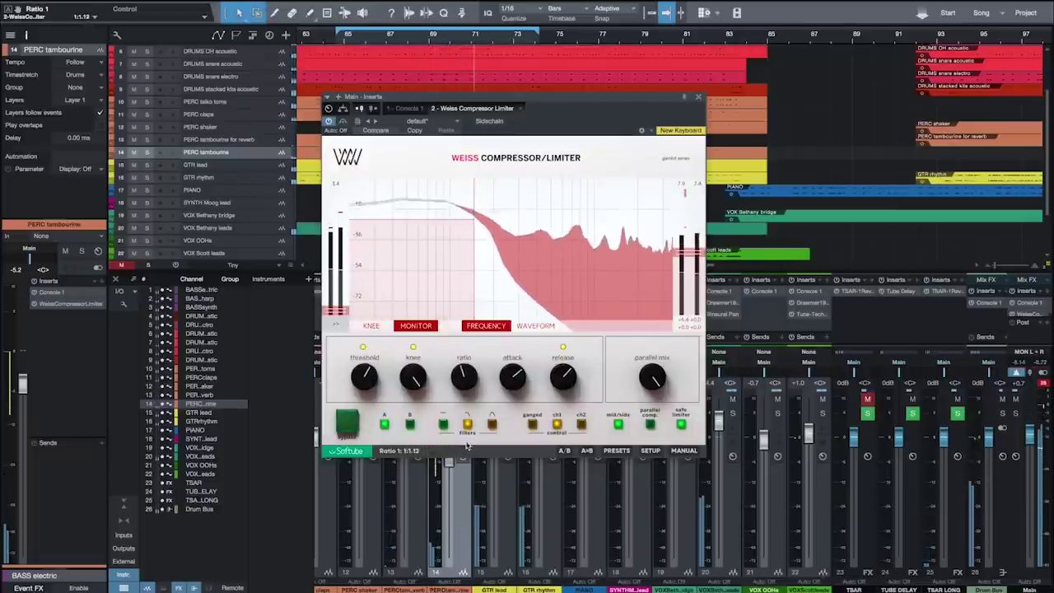
Raise the ratio slightly, keep attack at 0.20 ms, and set knee 0% and threshold -26.0 dB
left_click_drag(466, 446, 466, 452)
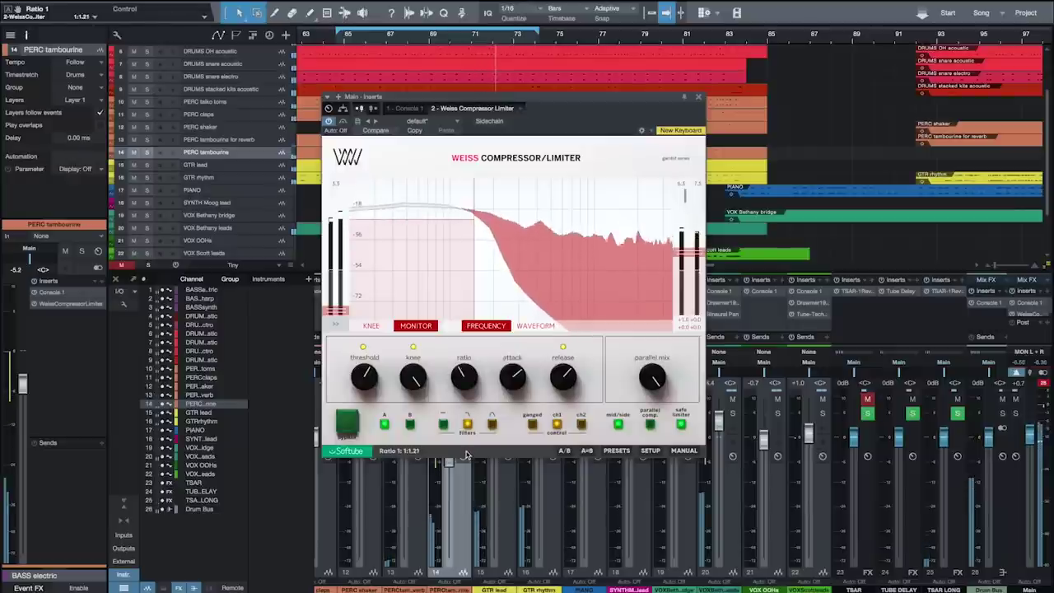
left_click_drag(466, 455, 466, 458)
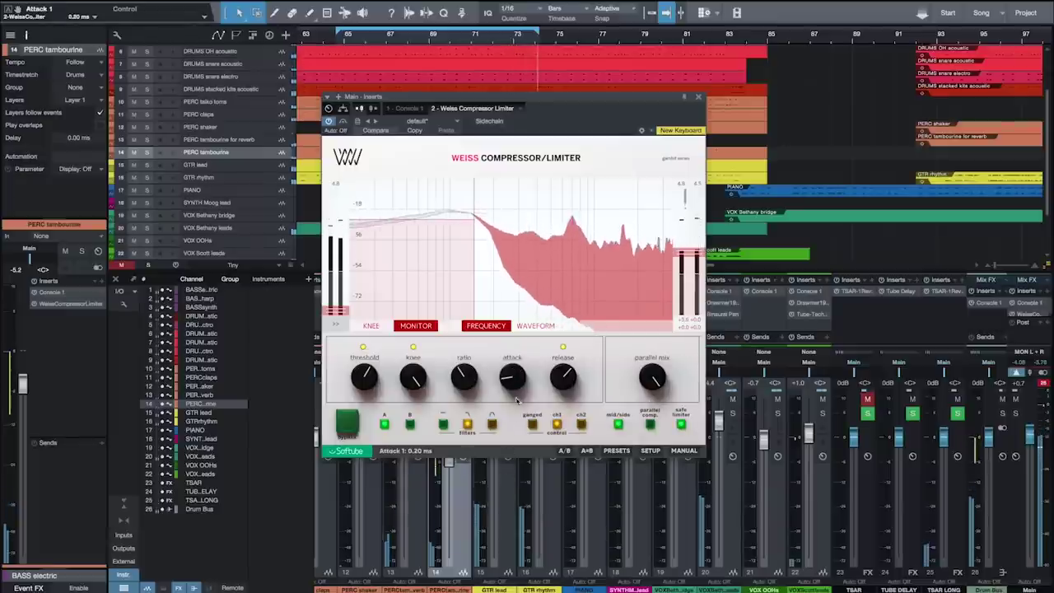
left_click_drag(513, 376, 513, 371)
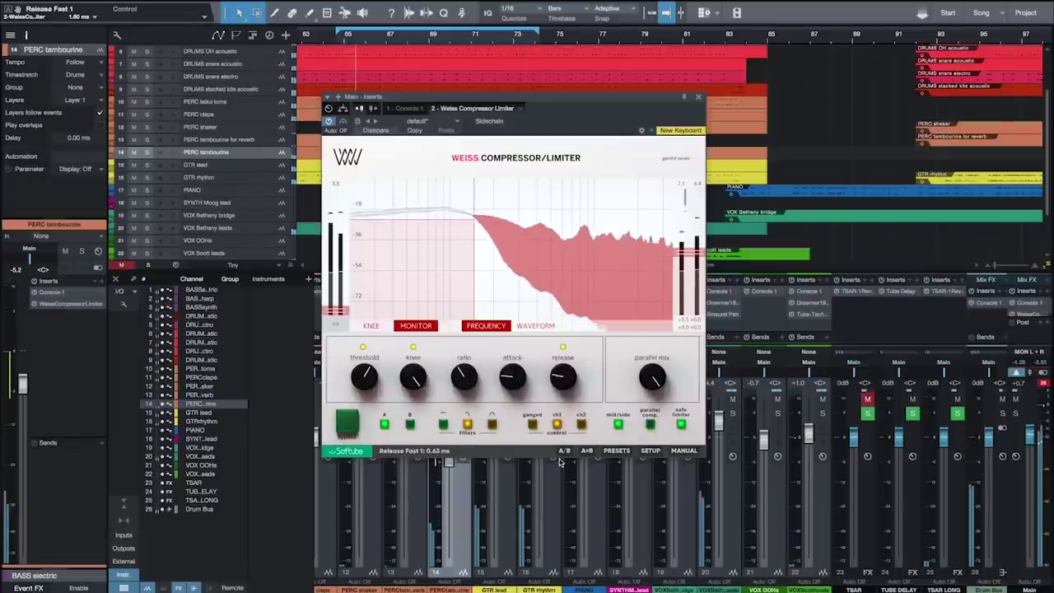
left_click_drag(511, 382, 510, 391)
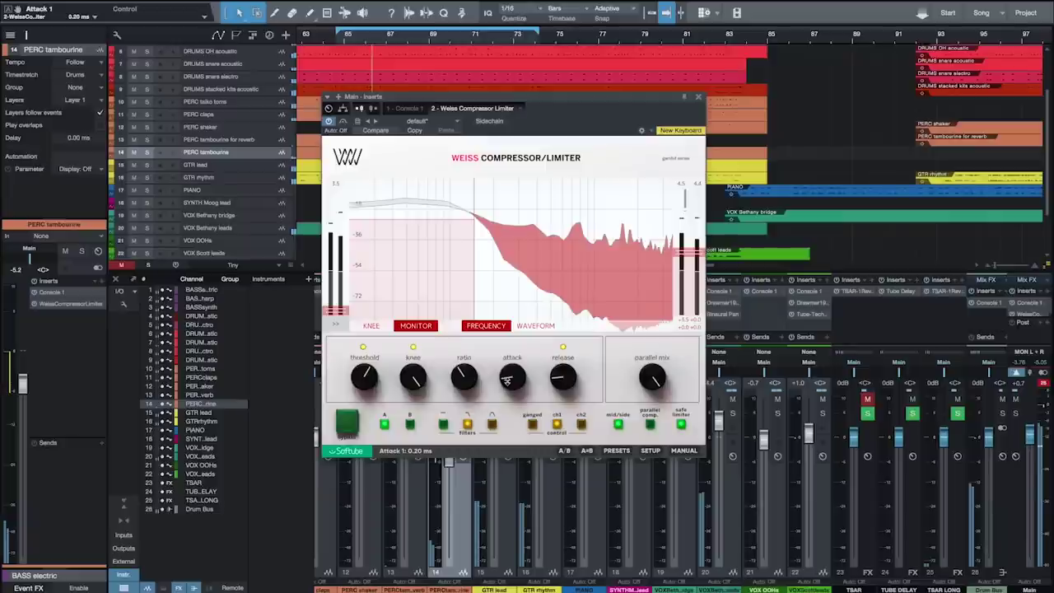
left_click_drag(402, 375, 401, 428)
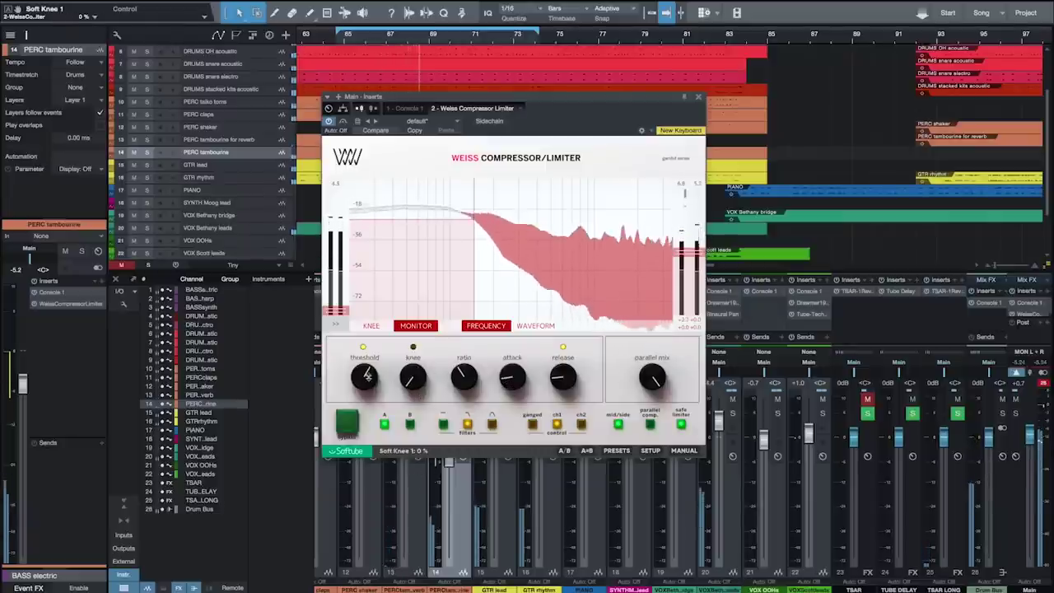
left_click_drag(364, 375, 365, 380)
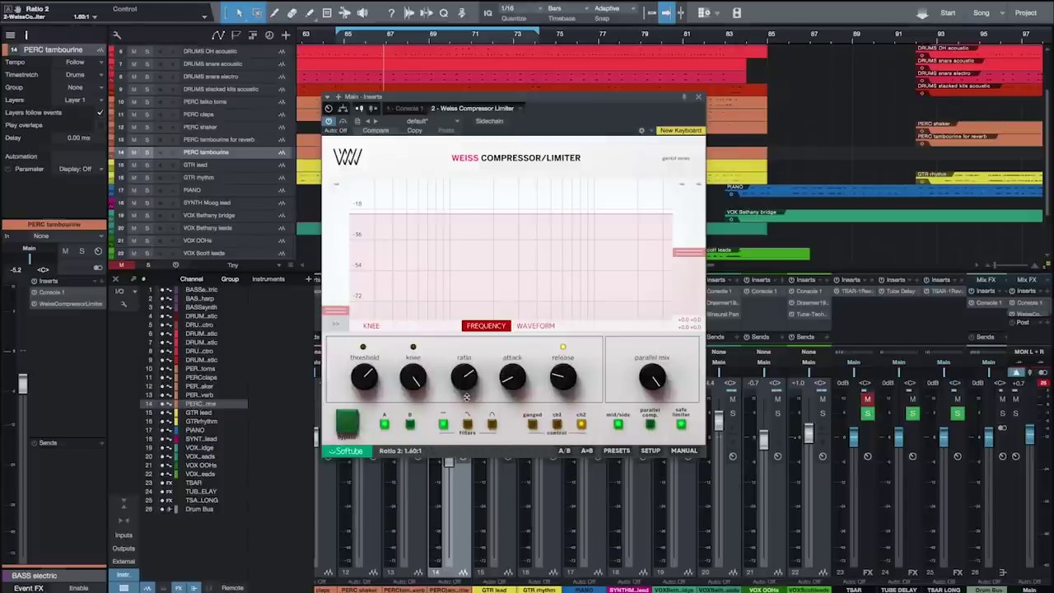
Ease channel 2's ratio to about 1.5:1 and lower its threshold to -22.0 dB during playback
left_click_drag(466, 401, 466, 403)
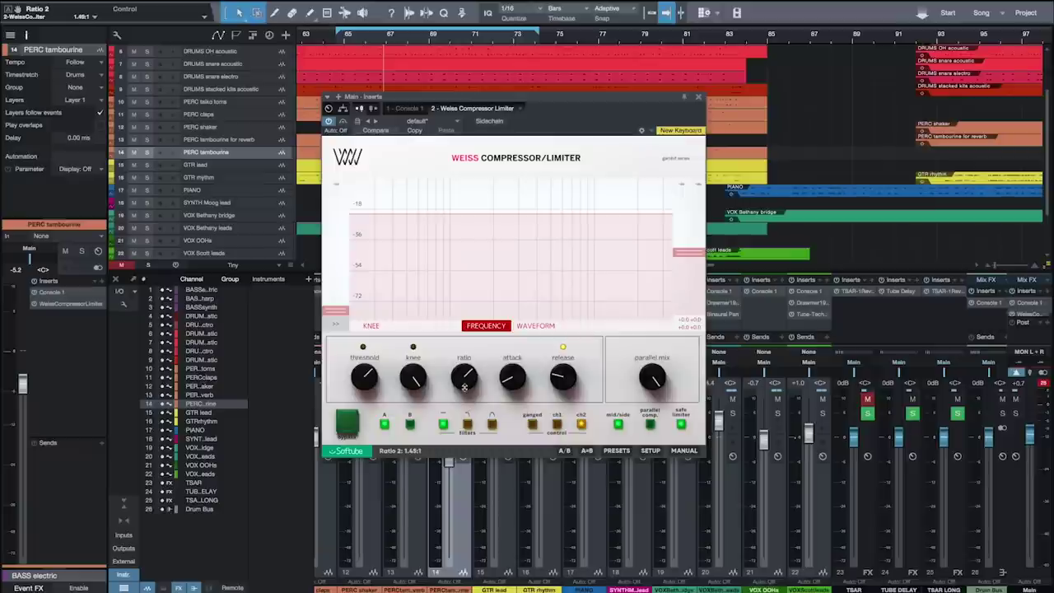
key("space")
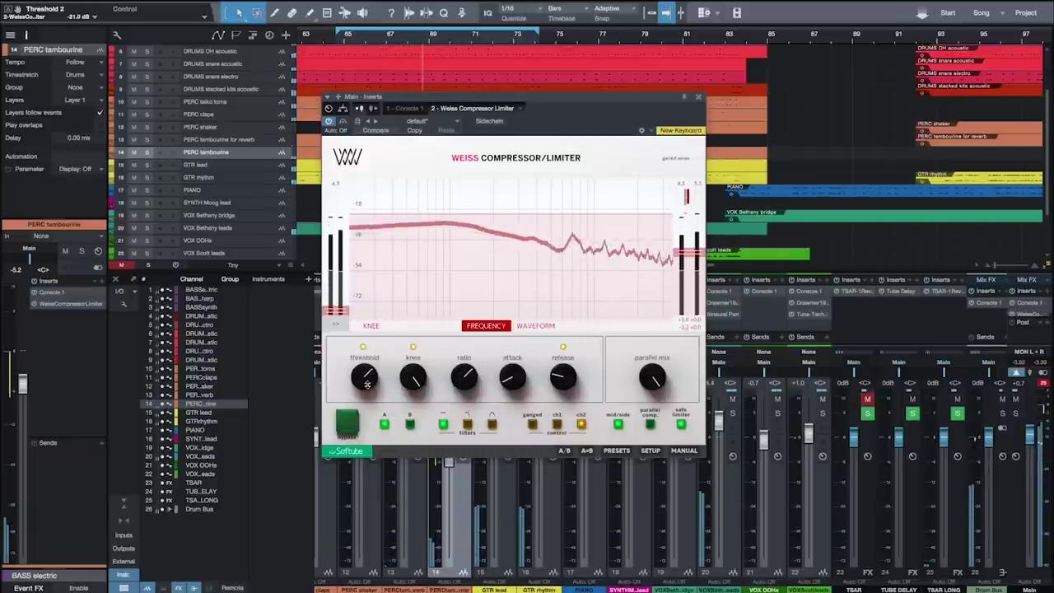
left_click_drag(366, 385, 366, 387)
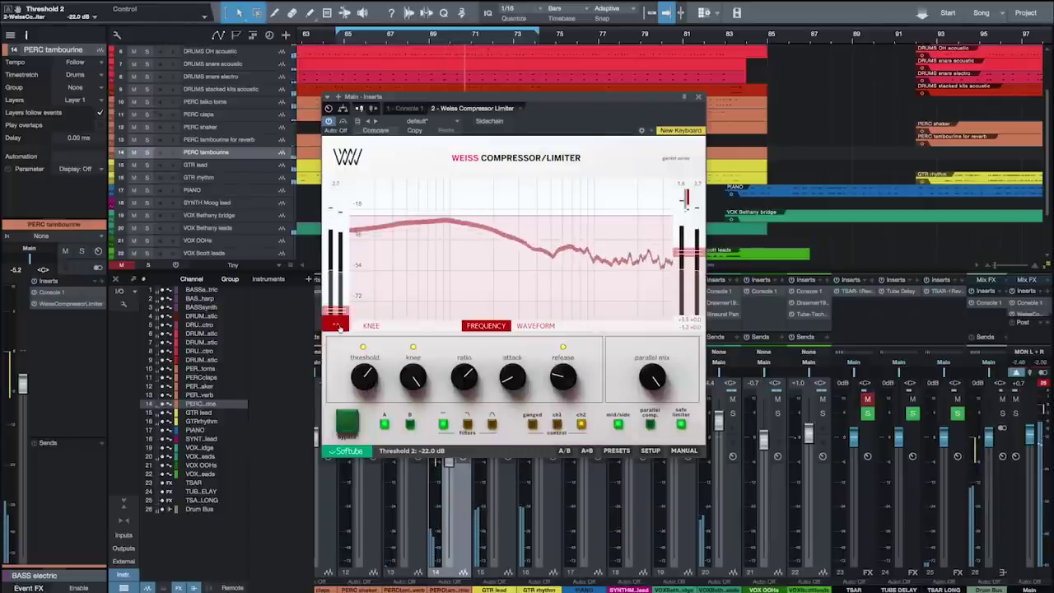
Raise channel 2 make-up gain to 1.4 dB in the expert panel and set threshold to -24.0 dB
left_click(335, 323)
left_click_drag(426, 211, 432, 211)
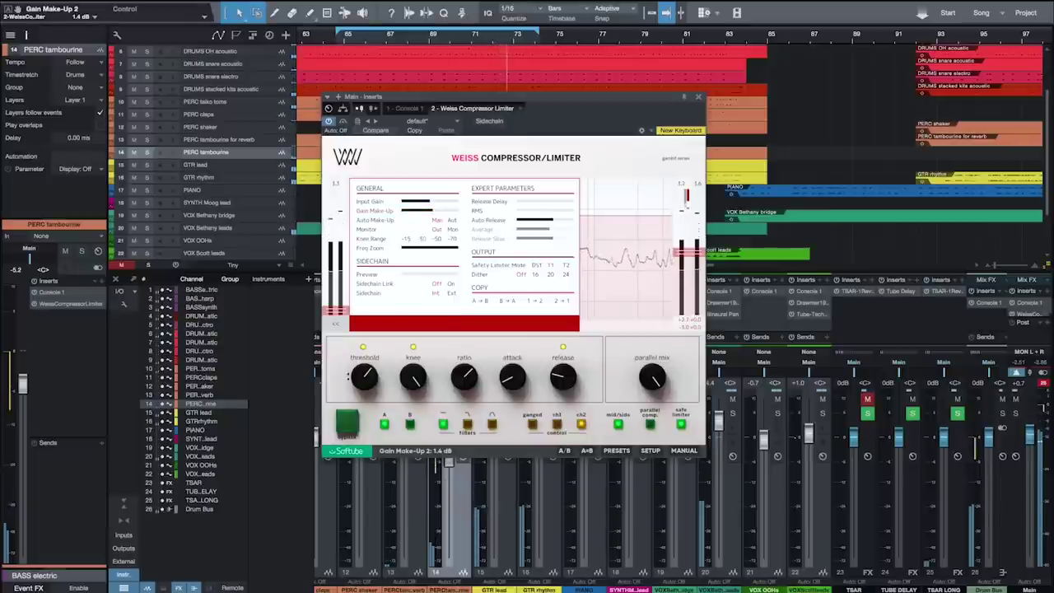
left_click(436, 330)
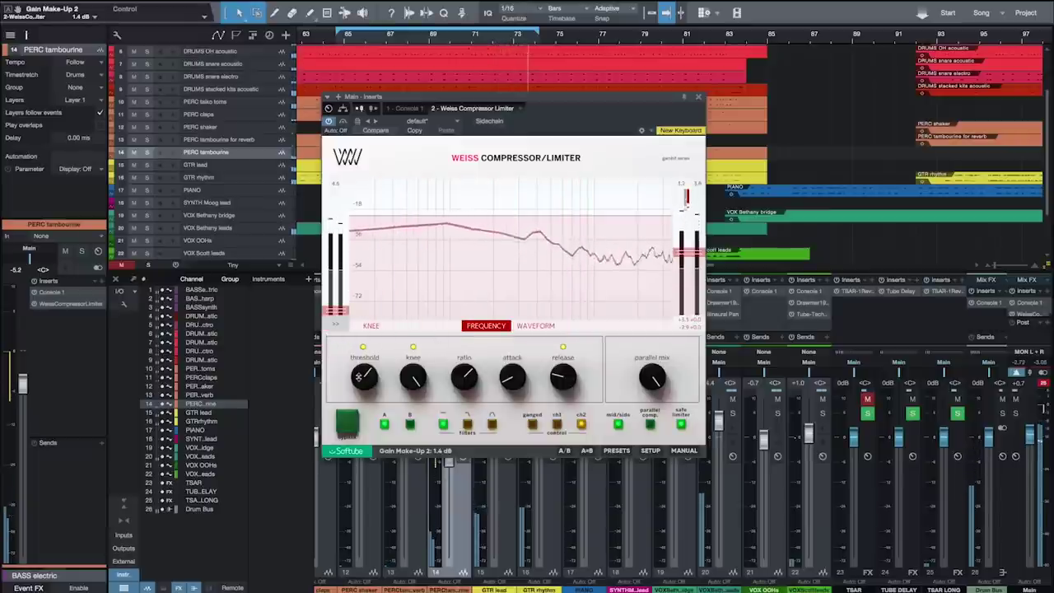
left_click_drag(359, 377, 359, 381)
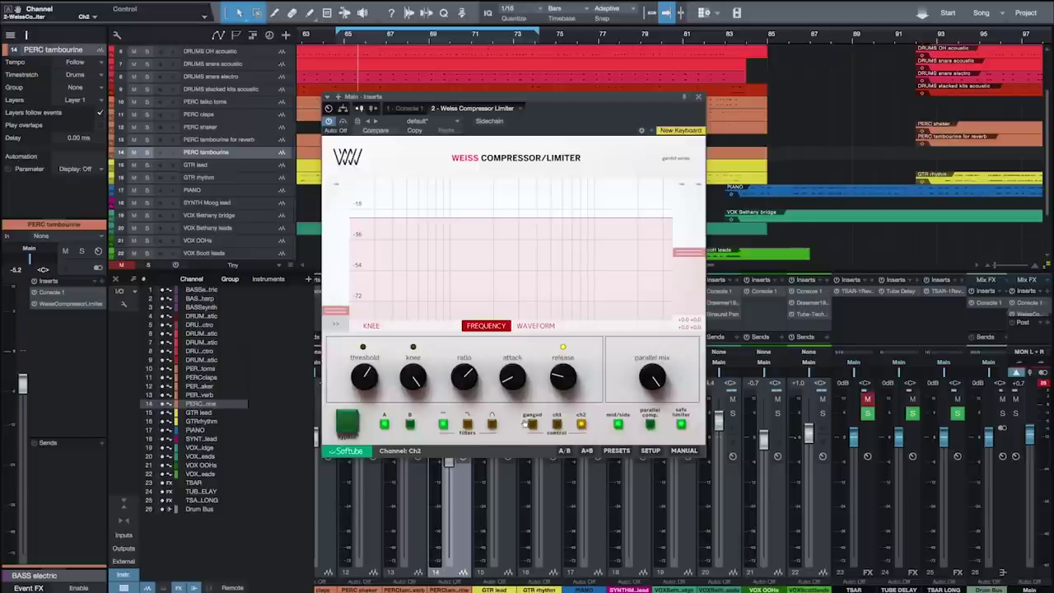
key("space")
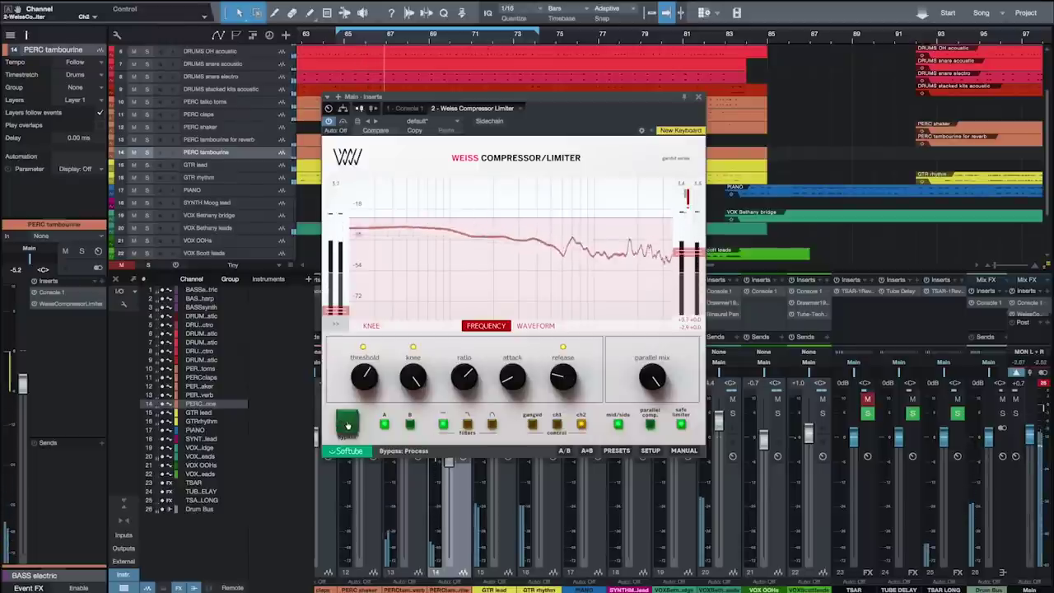
left_click(348, 424)
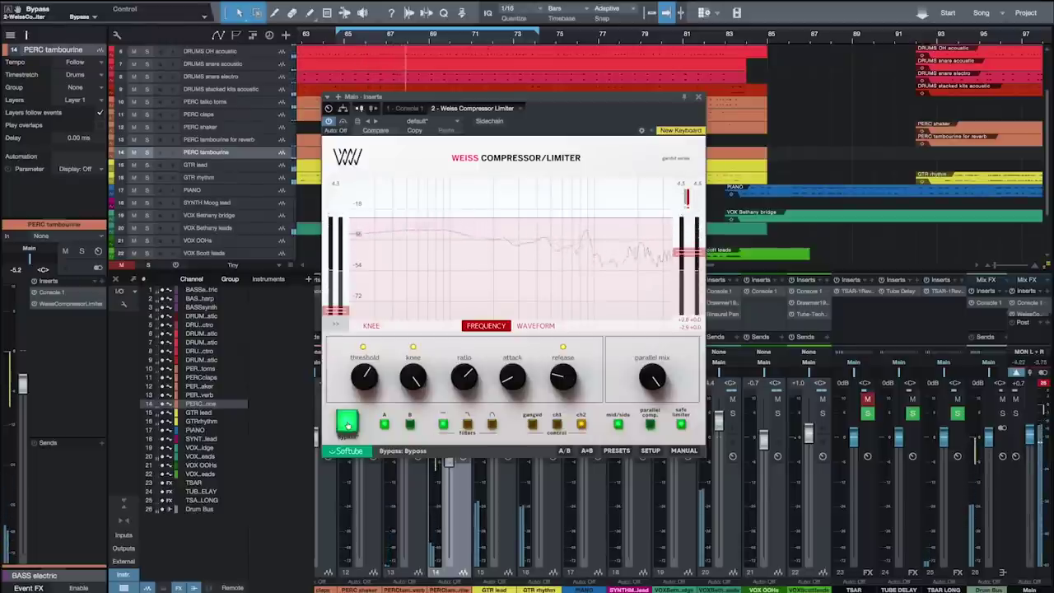
left_click(348, 424)
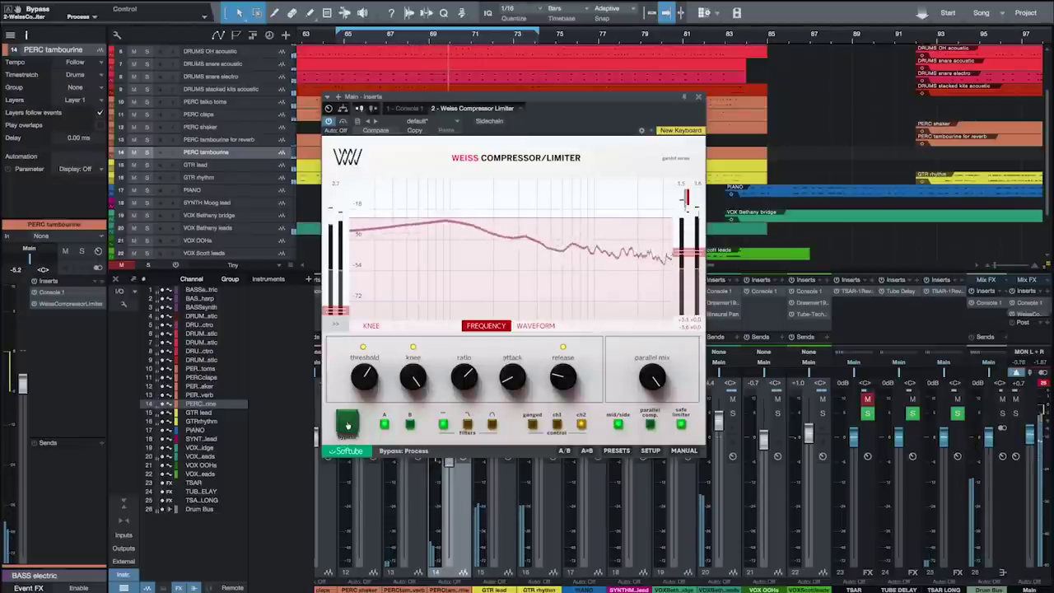
left_click(347, 424)
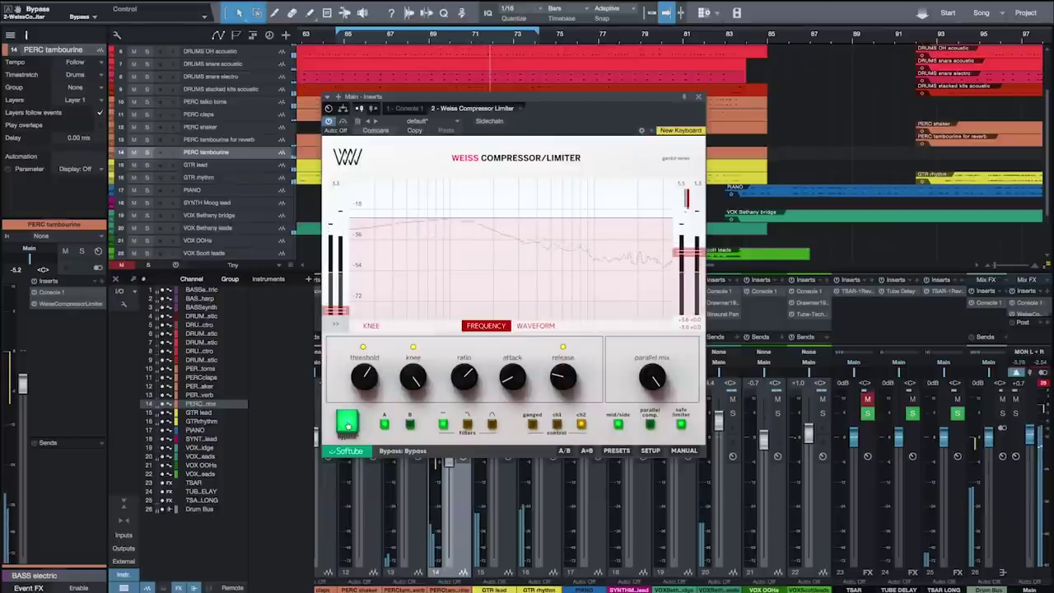
left_click(347, 424)
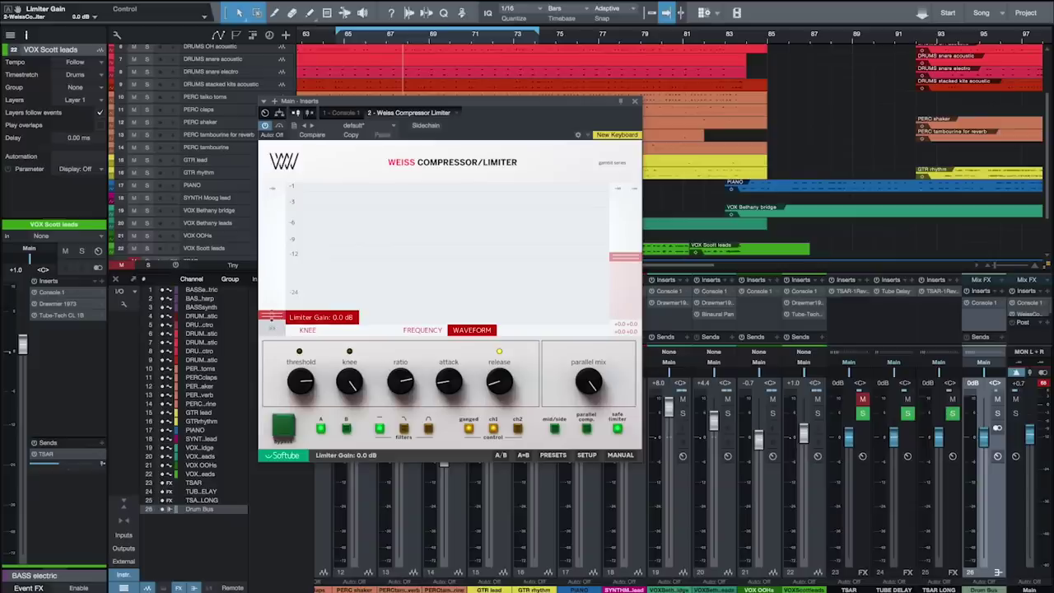
Check the other Weiss insert's expert parameters, return to the waveform view, and start playback
left_click(273, 327)
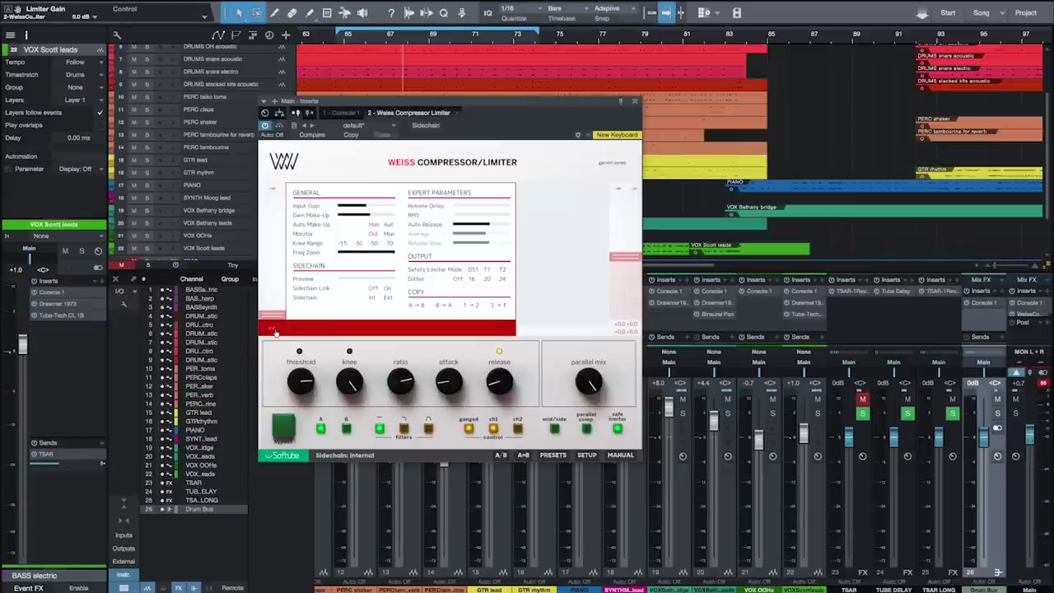
left_click(272, 328)
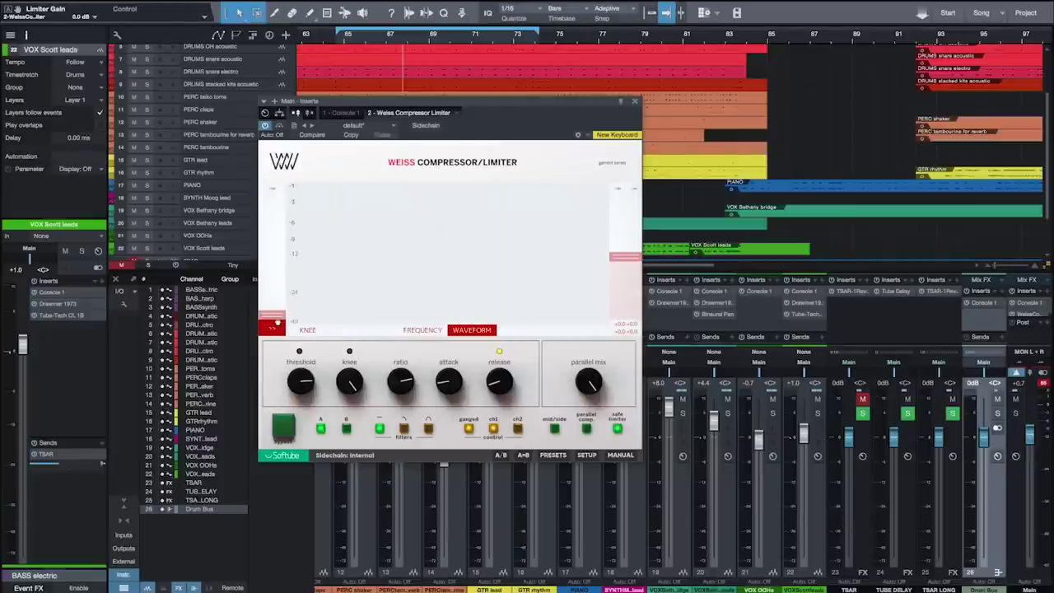
key("space")
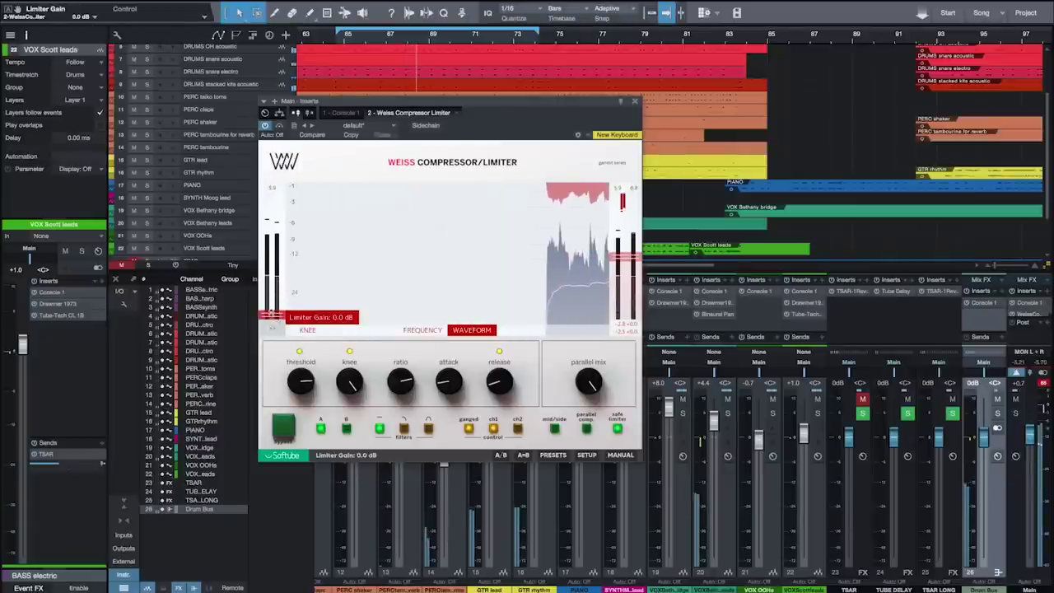
Push the Limiter Gain from about 6.8 dB up to roughly 14 dB
left_click_drag(270, 307, 268, 282)
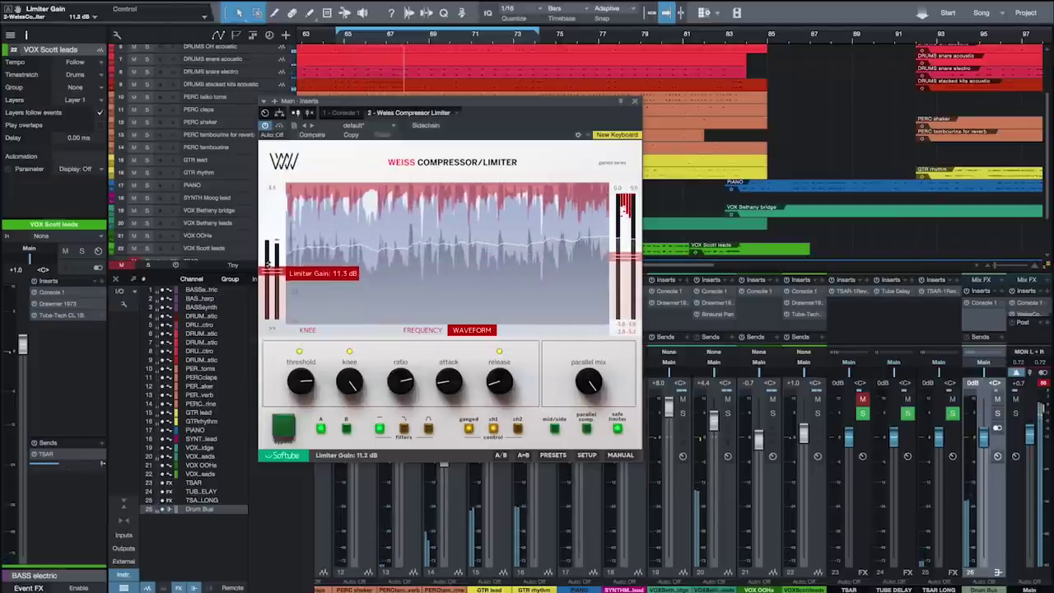
left_click_drag(268, 256, 267, 249)
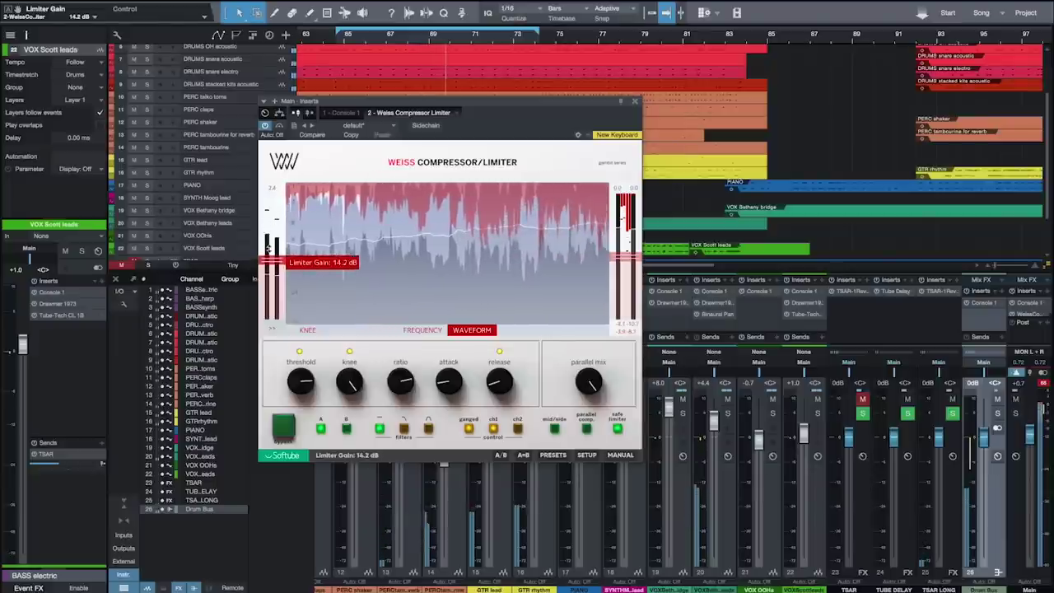